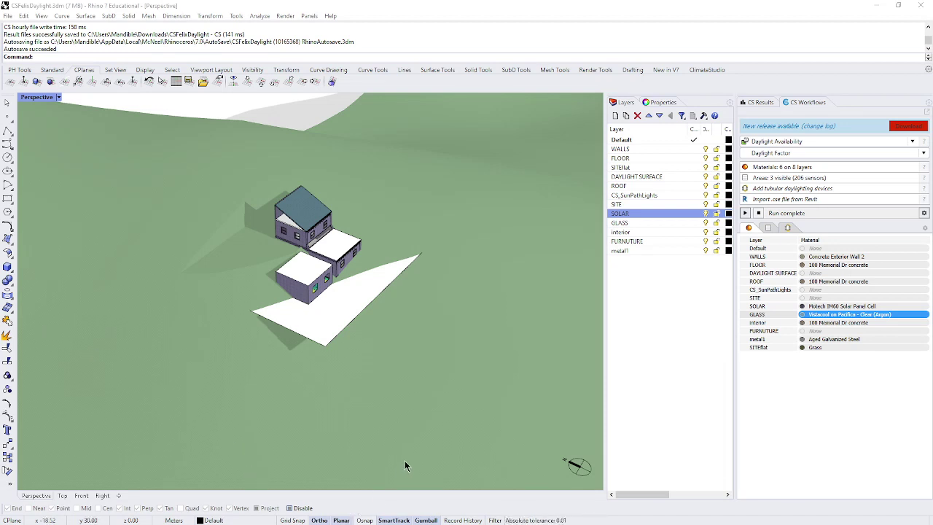
Orbit and zoom the Perspective view closer to the house, seen from the front and slightly above
scroll(344, 239, "up", 4)
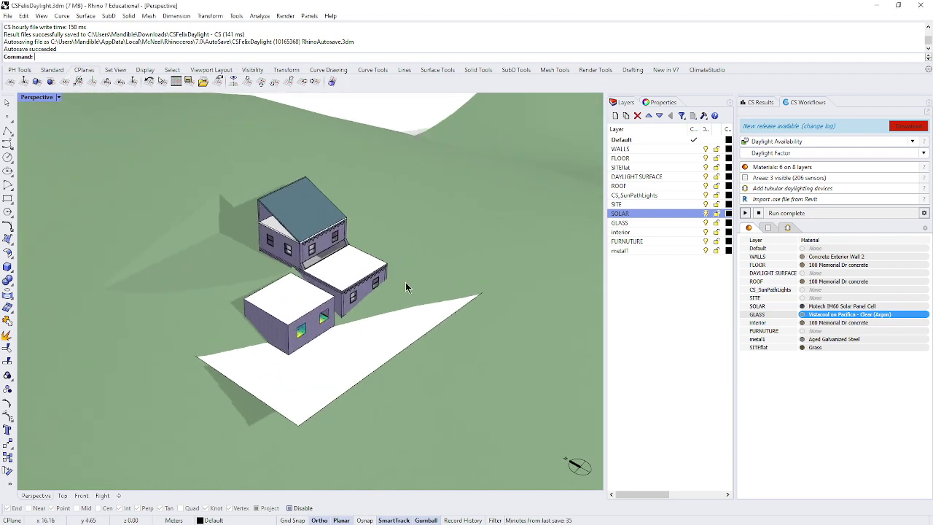
right_click_drag(407, 289, 408, 296)
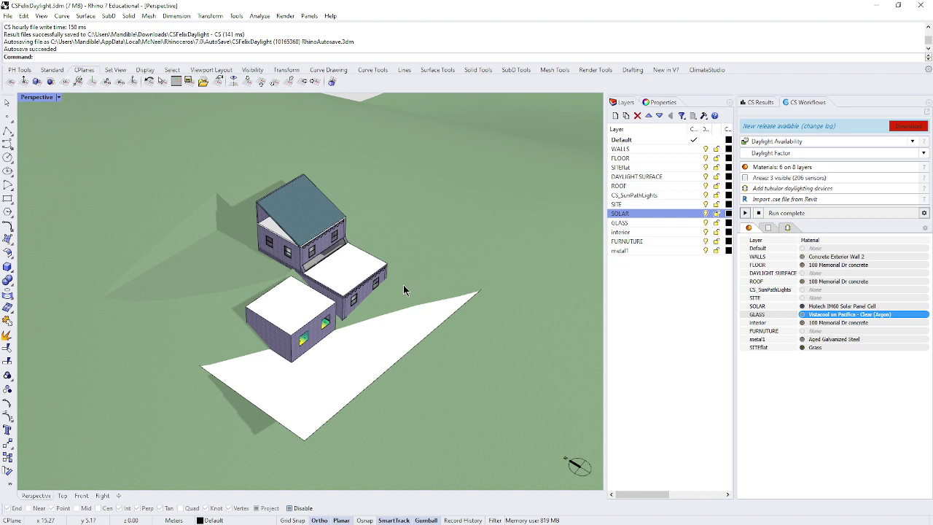
right_click_drag(407, 289, 412, 288)
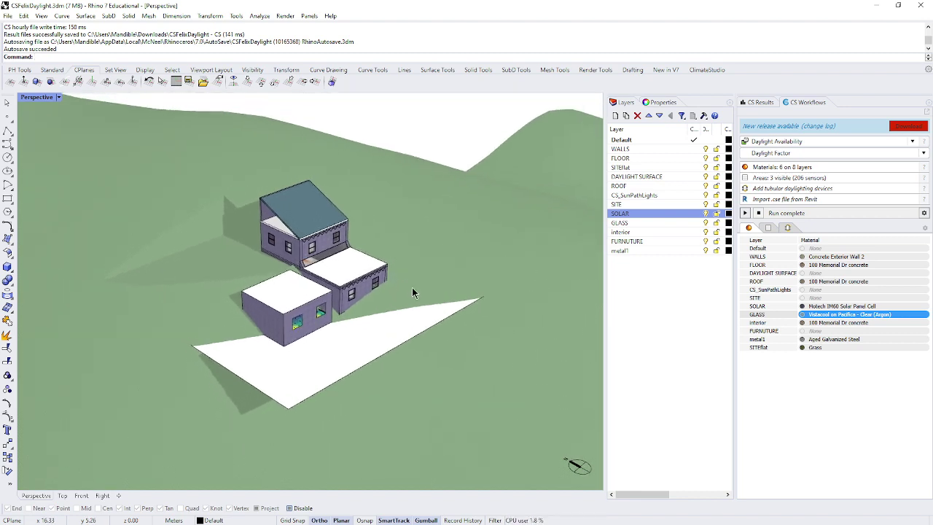
scroll(299, 220, "up", 4)
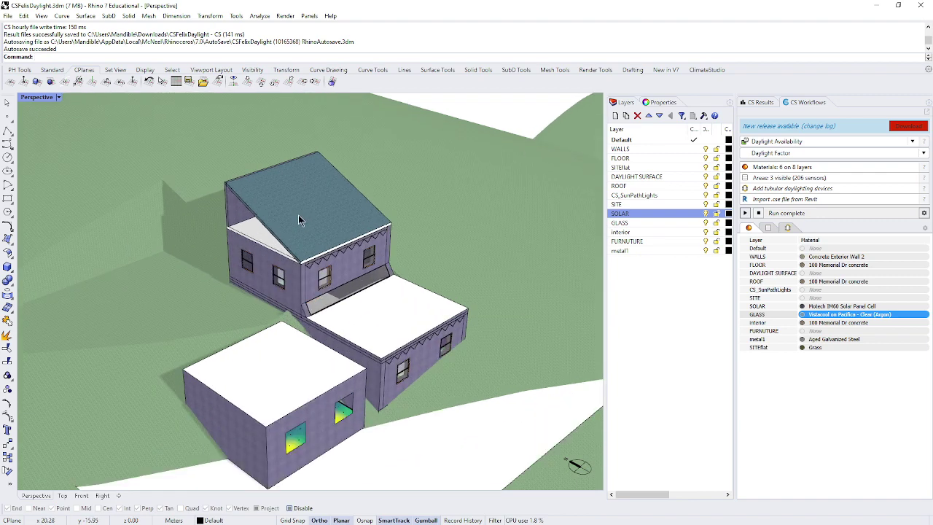
scroll(298, 220, "down", 4)
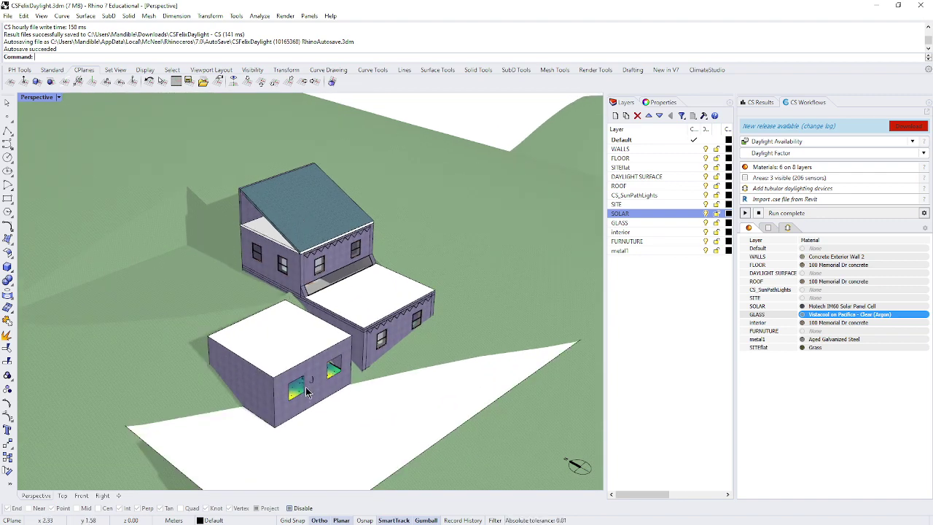
right_click_drag(319, 392, 363, 374)
right_click_drag(460, 433, 373, 342)
right_click_drag(347, 430, 349, 440)
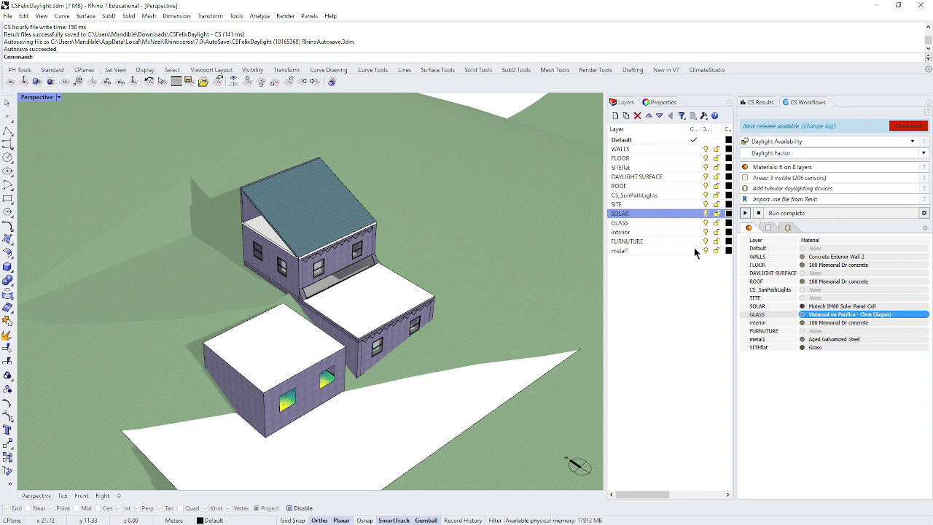
Hide the SITE layer's green terrain so the house stands on the plain site plane
left_click(706, 205)
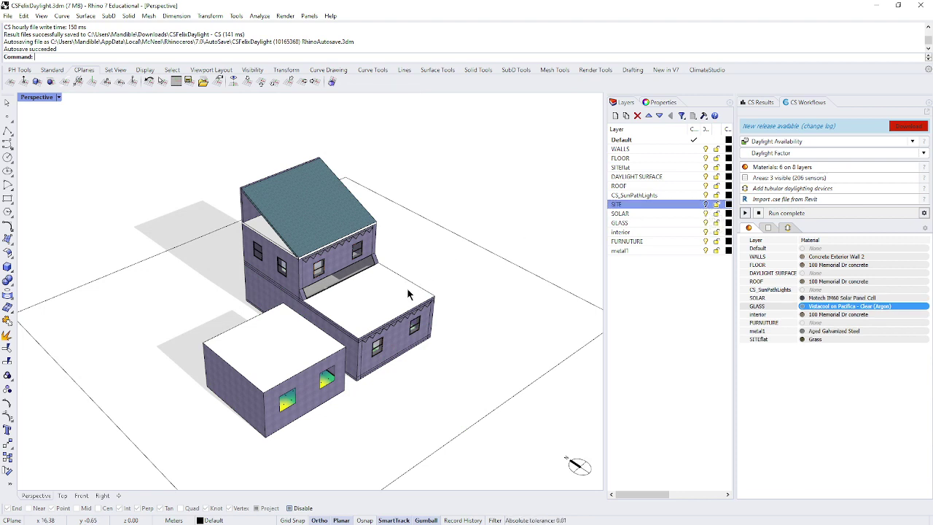
right_click_drag(451, 271, 460, 294)
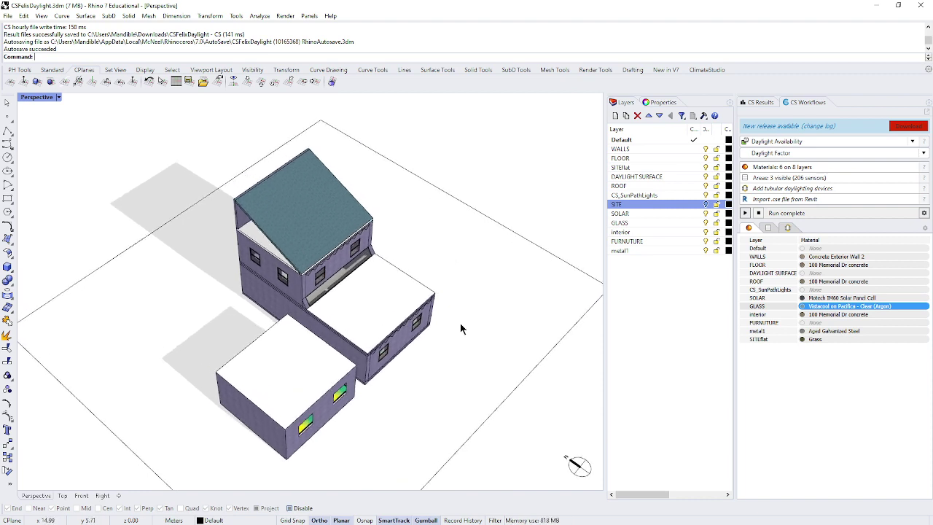
scroll(460, 323, "down", 3)
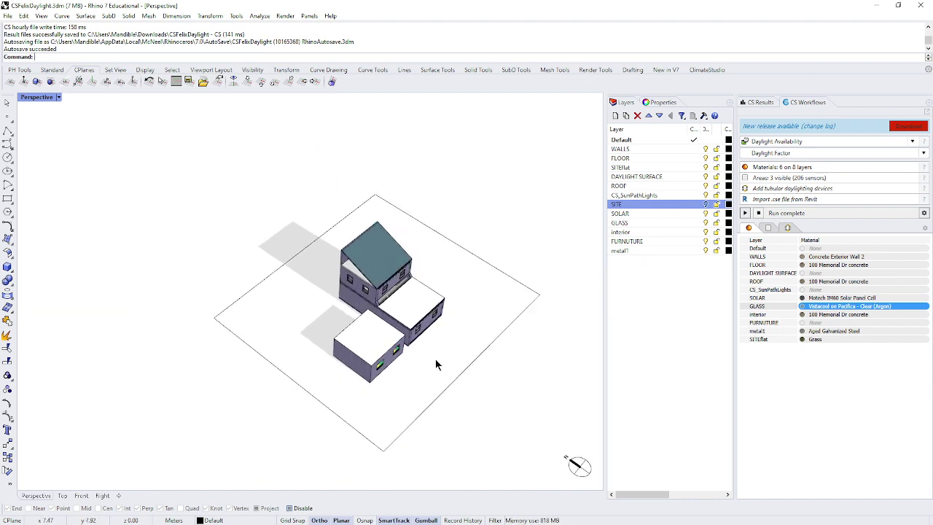
scroll(413, 313, "up", 3)
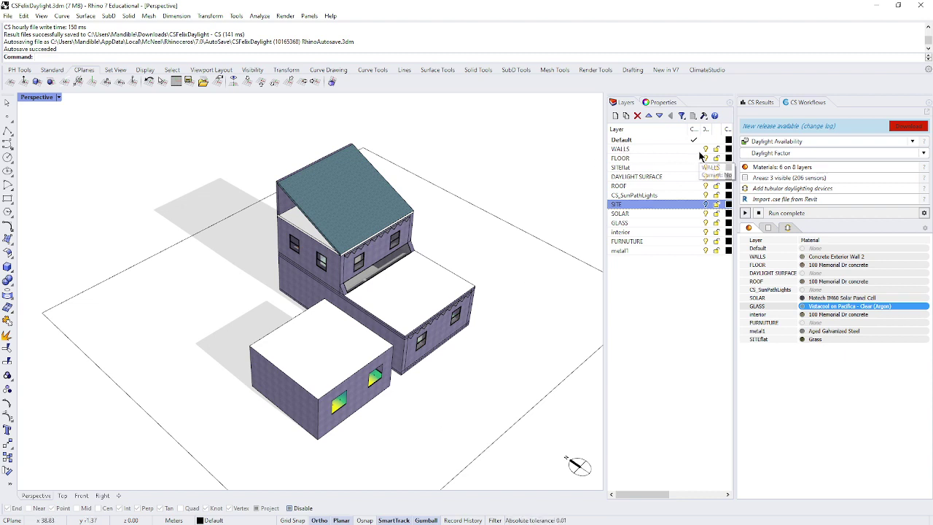
Hide the SOLAR panel and ROOF layers, leaving the FLOOR layer visible
left_click(705, 212)
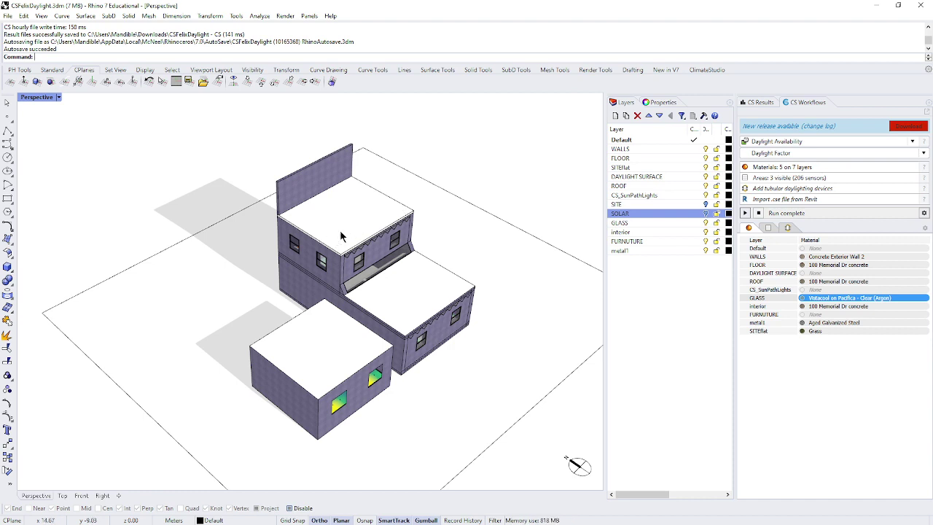
left_click(706, 158)
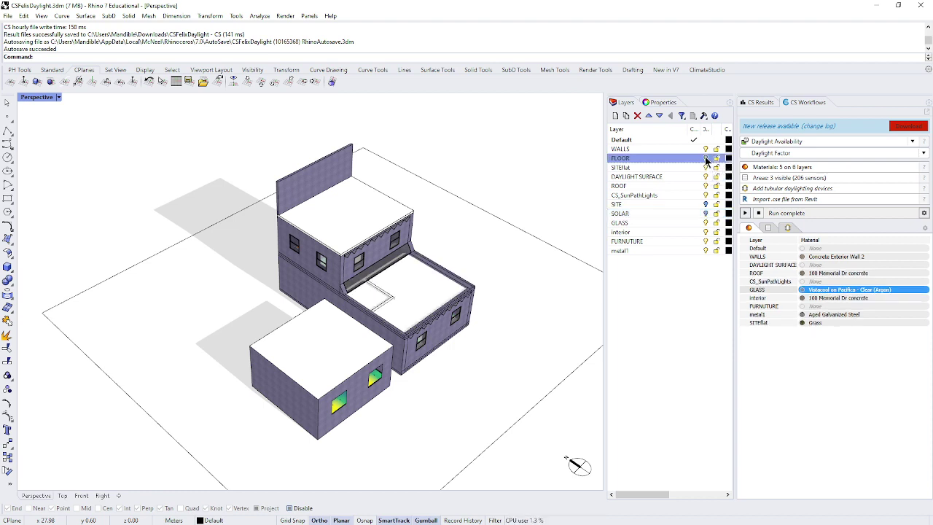
left_click(706, 160)
left_click(706, 186)
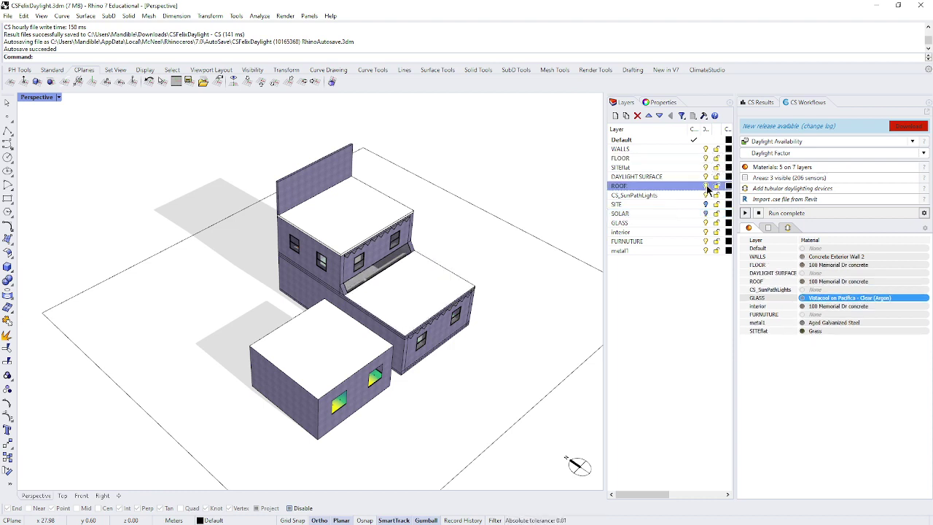
left_click(705, 185)
Hide the FLOOR layer and orbit to a near top-down view of the daylight-factor floor grids
right_click_drag(525, 237, 528, 260)
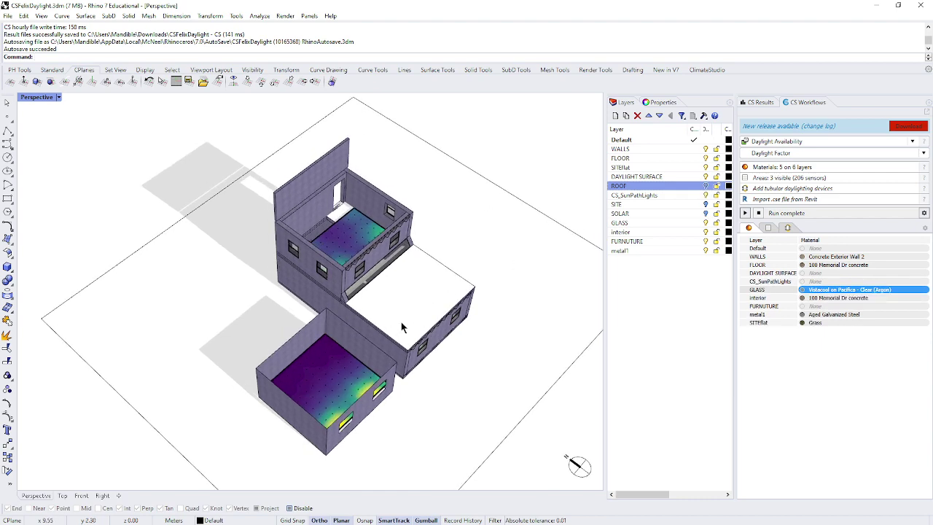
right_click_drag(396, 336, 464, 375)
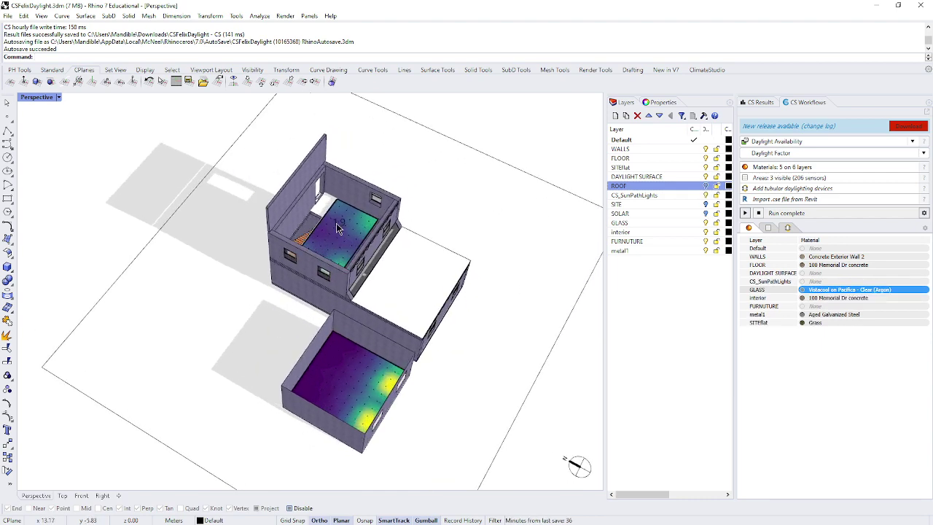
scroll(338, 228, "up", 3)
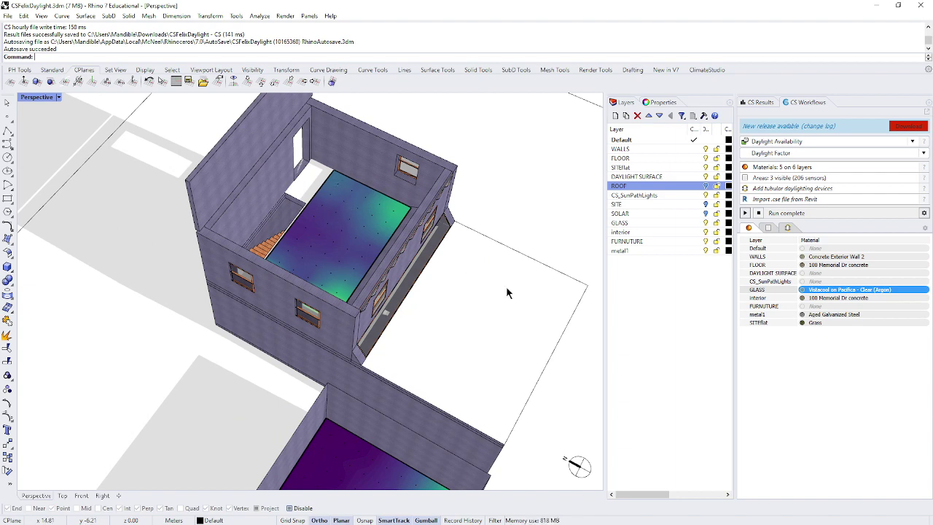
right_click_drag(469, 334, 411, 289)
scroll(410, 290, "down", 3)
right_click_drag(461, 381, 466, 401)
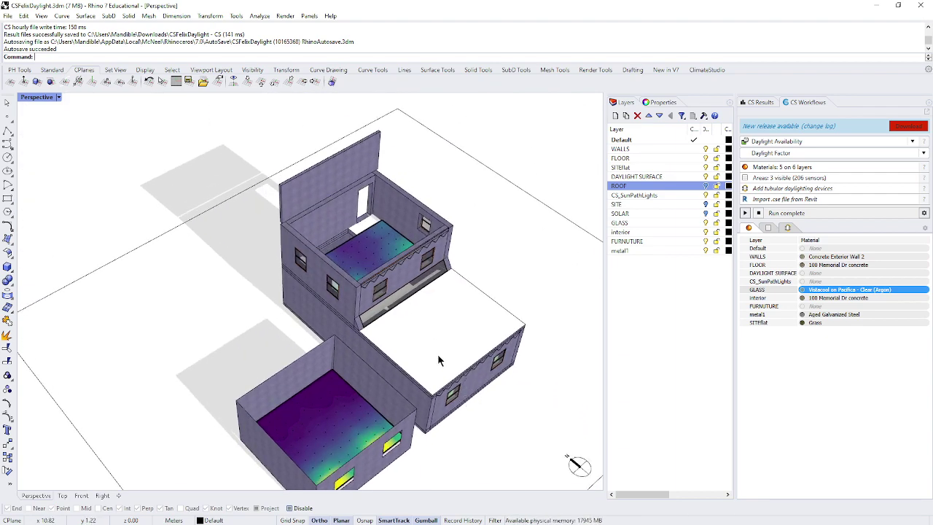
left_click(706, 158)
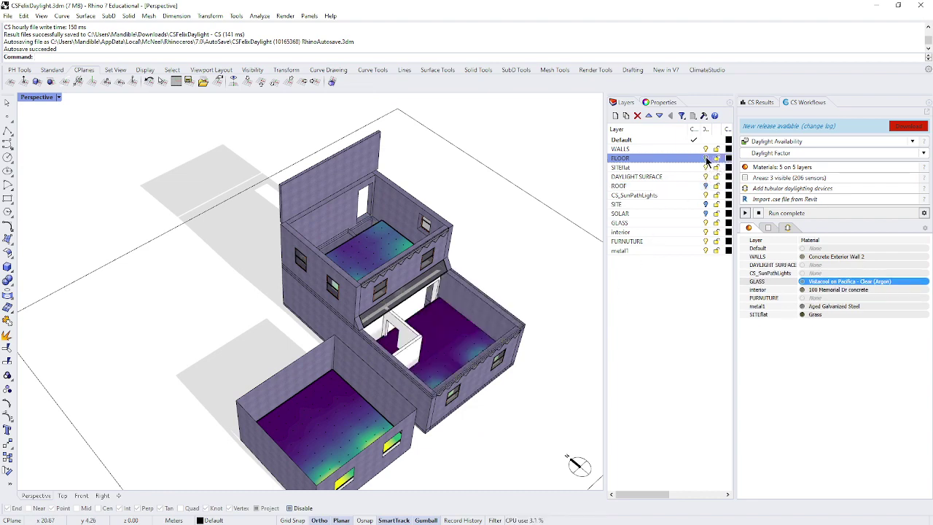
mouse_move(559, 322)
right_mouse_down()
mouse_move(567, 301)
mouse_move(559, 328)
right_mouse_up()
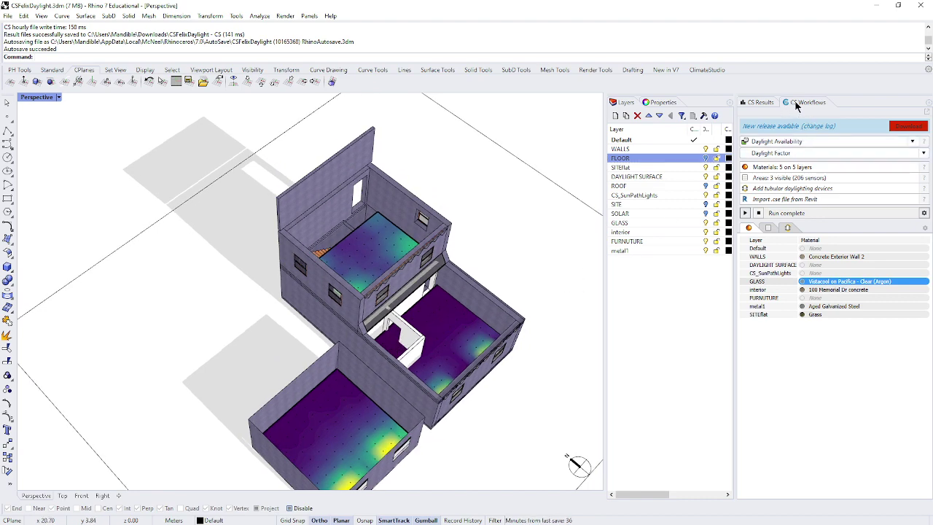
Load the 1.DF FelixGlazing result in CS Results and inspect its floor grids (1.2% mean, 0.5% median DF)
left_click(763, 103)
left_click(758, 169)
right_click_drag(524, 336, 417, 328)
scroll(419, 237, "up", 5)
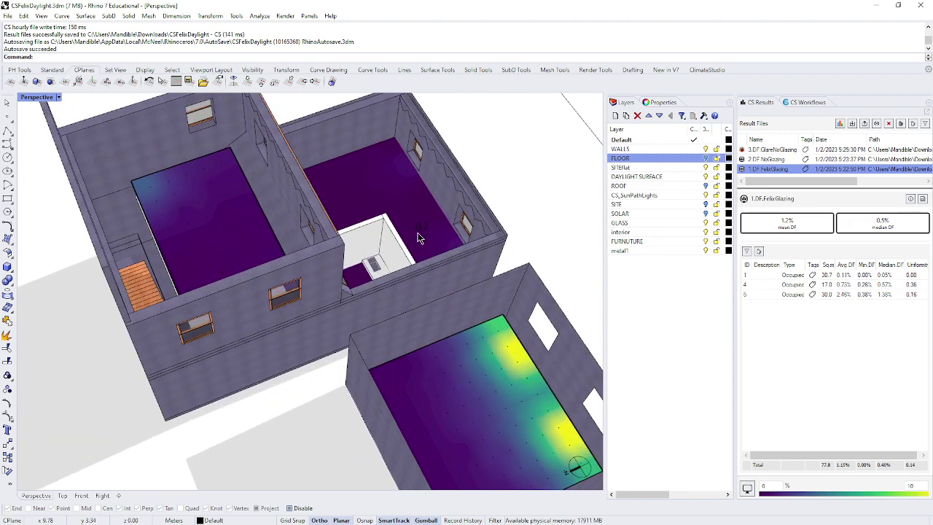
scroll(425, 239, "up", 3)
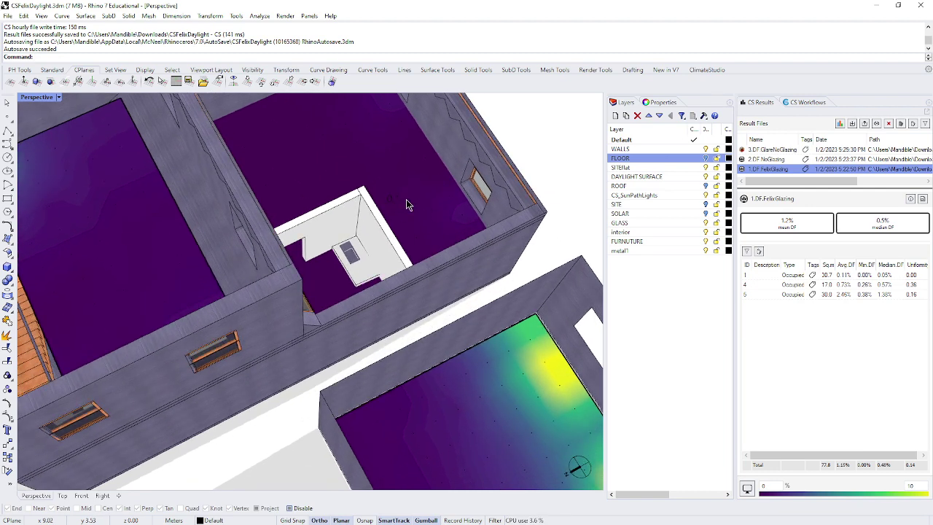
scroll(398, 226, "down", 6)
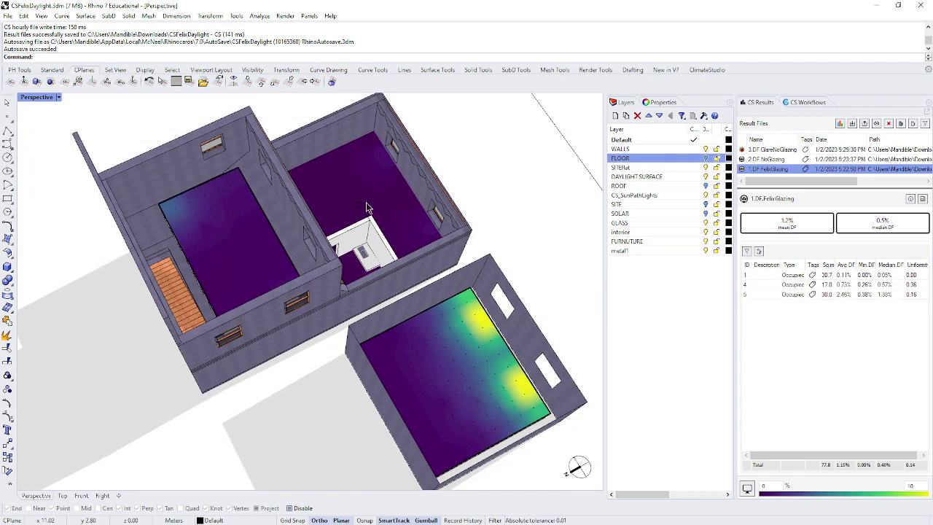
right_click_drag(396, 215, 410, 222)
scroll(479, 340, "down", 5)
right_click_drag(478, 341, 478, 299)
scroll(478, 288, "up", 5)
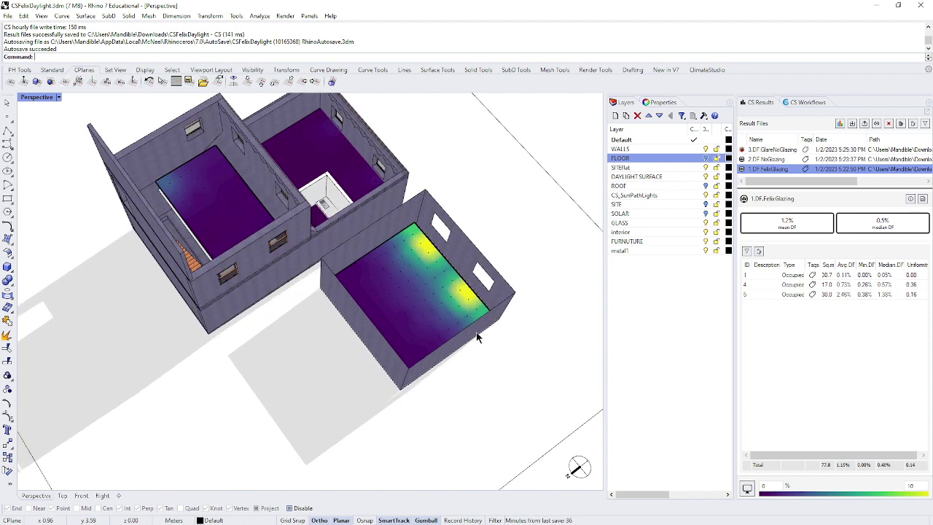
right_click_drag(480, 354, 482, 313)
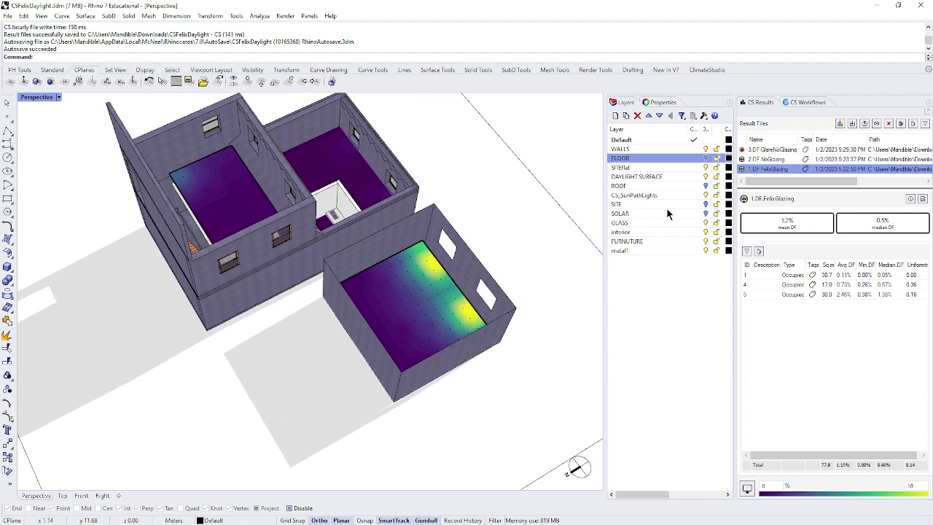
Load the 2.DF NoGlazing result, showing 2.1% mean and 1.4% median DF
left_click(774, 160)
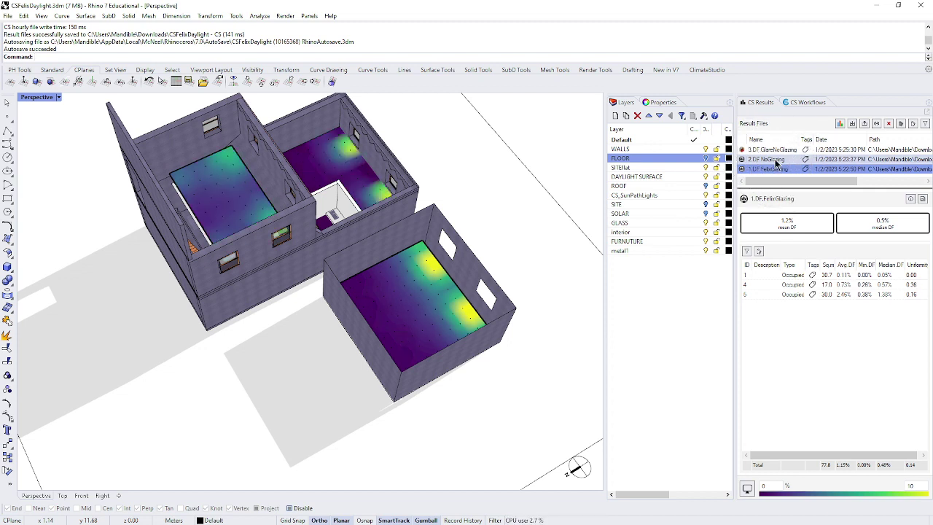
right_click_drag(471, 299, 496, 294)
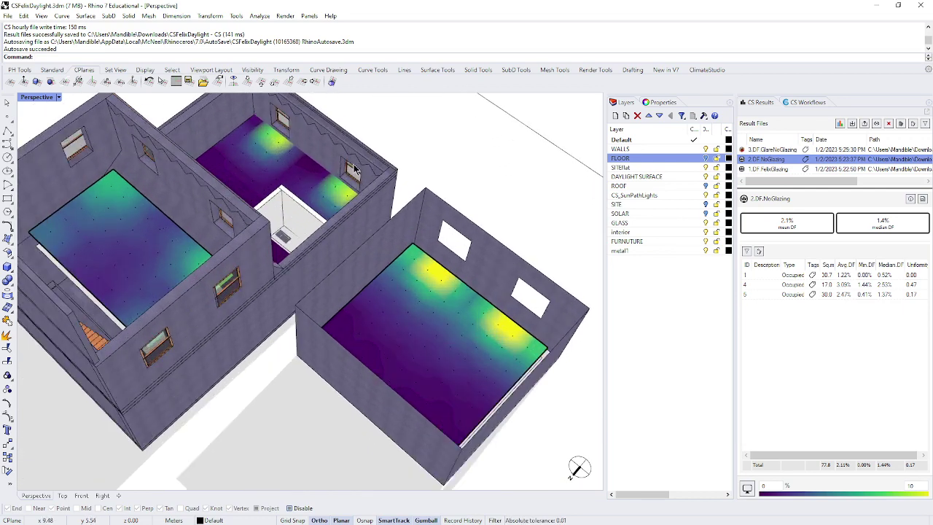
scroll(397, 255, "up", 5)
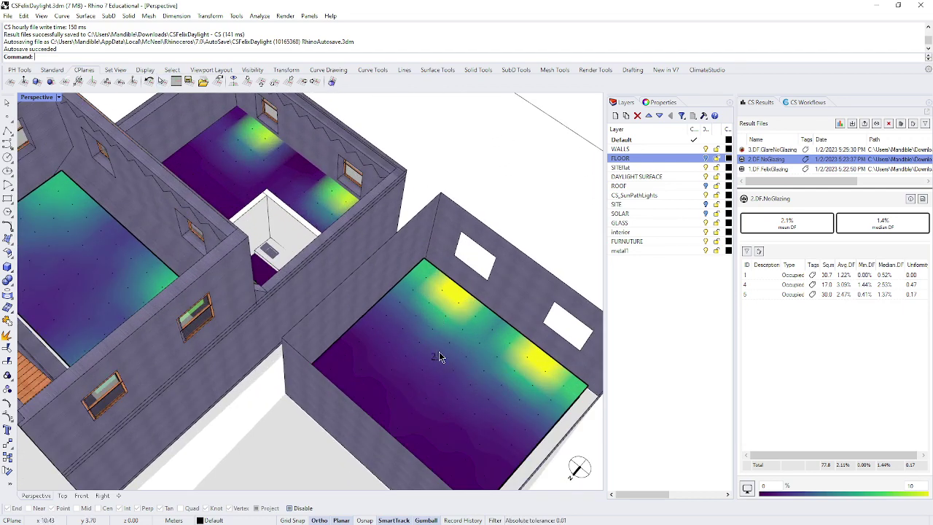
scroll(397, 303, "down", 5)
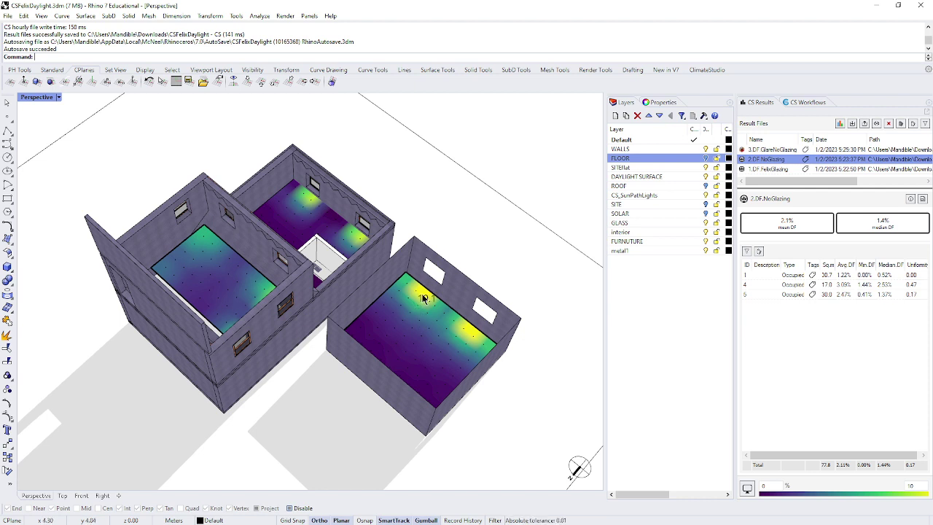
Orbit and zoom around the rooms to inspect the NoGlazing daylight-factor grids
mouse_move(419, 294)
right_click_drag(425, 344, 368, 438)
right_click_drag(376, 395, 426, 384)
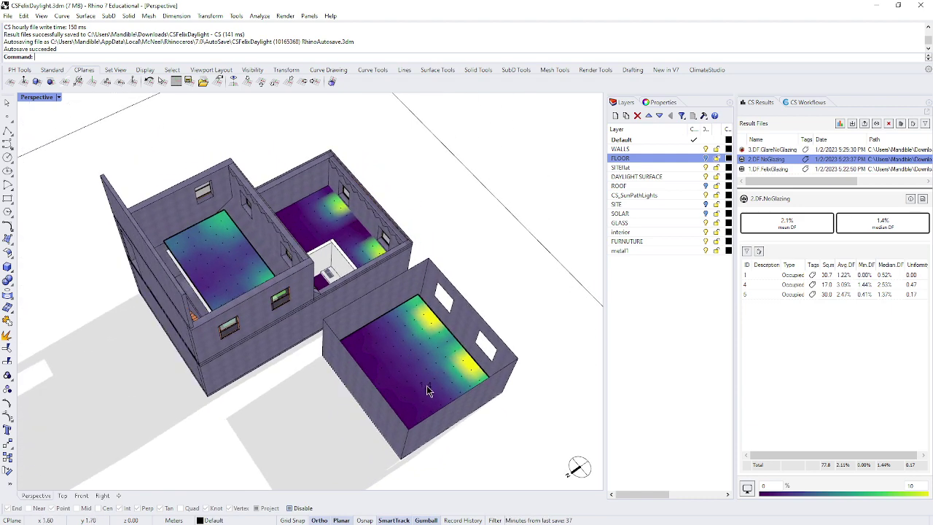
scroll(423, 360, "down", 3)
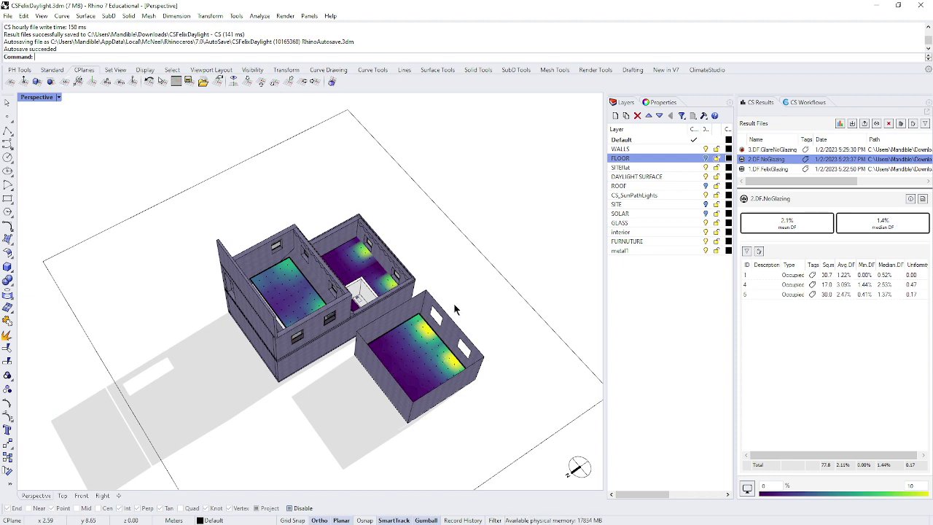
scroll(399, 284, "up", 5)
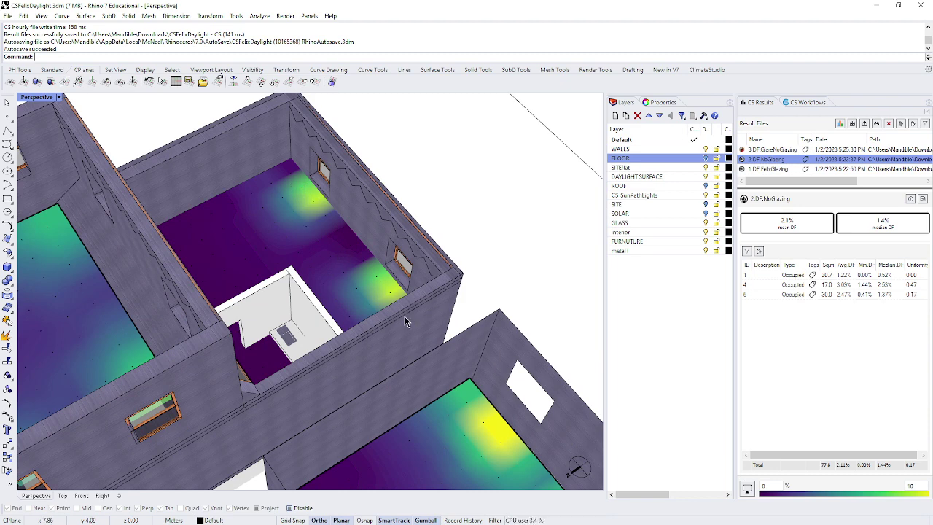
scroll(415, 319, "up", 2)
right_click_drag(424, 319, 408, 318)
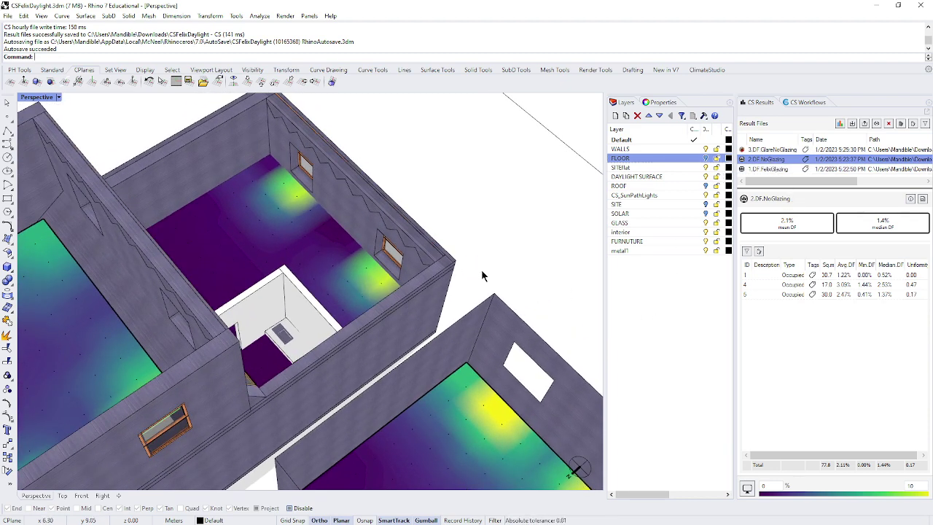
right_click_drag(483, 272, 408, 247)
scroll(409, 249, "down", 10)
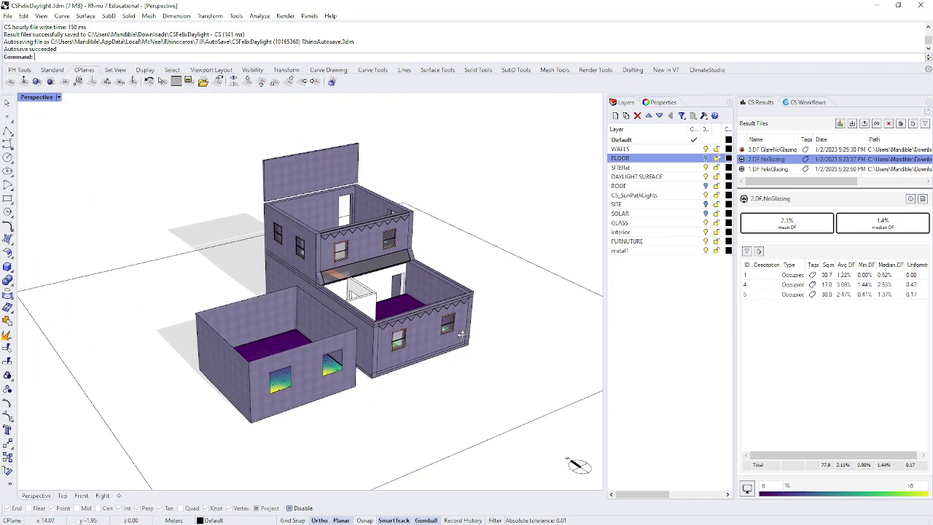
In CS Workflows, bring up the GLASS layer's Select Material dialog, currently Vistacool on Pacifica - Clear (Argon)
left_click(814, 104)
left_click(836, 284)
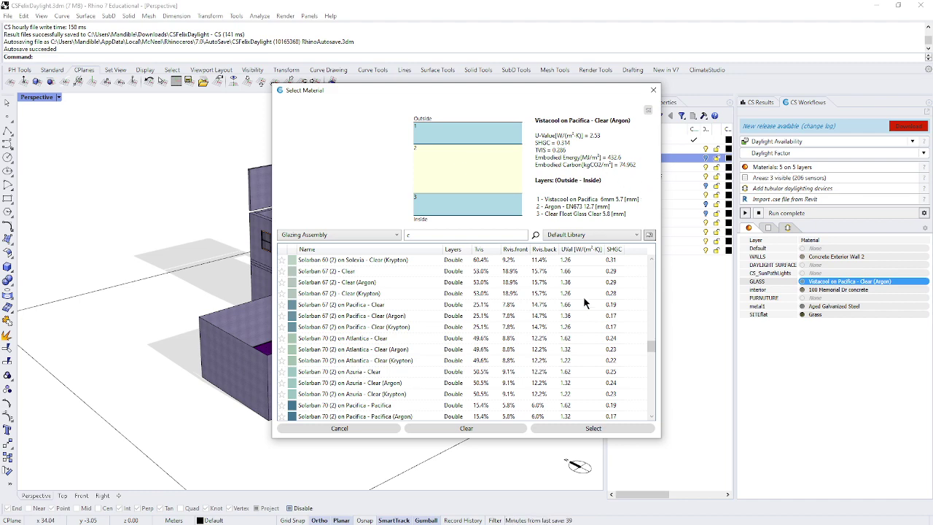
scroll(576, 307, "up", 5)
left_click_drag(651, 331, 663, 251)
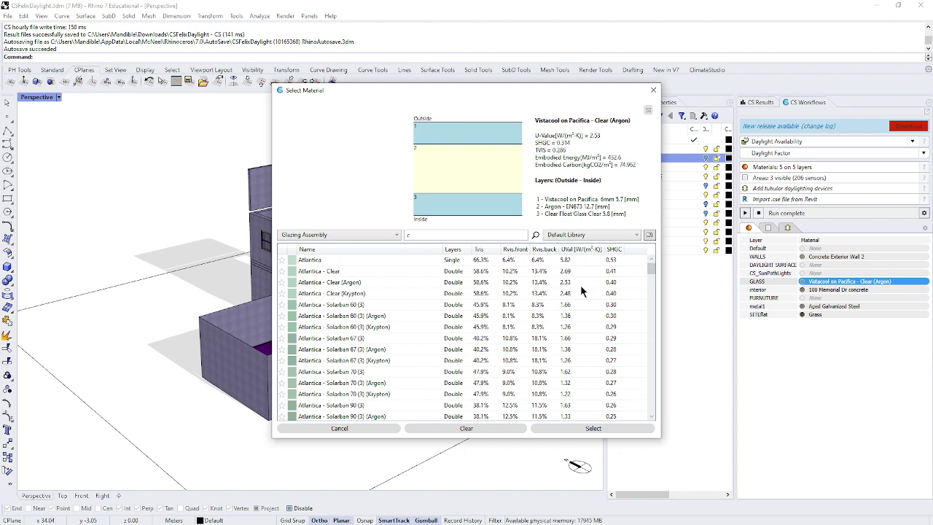
left_click(614, 266)
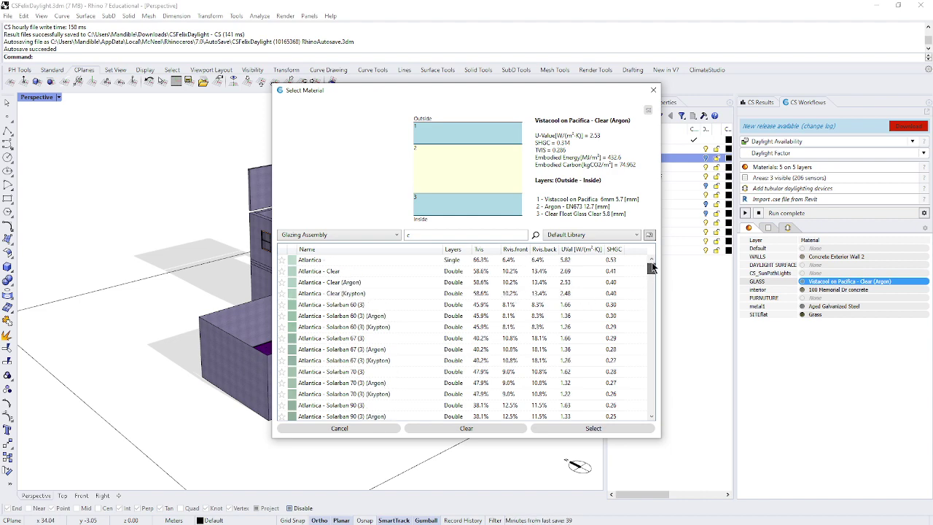
left_click_drag(652, 269, 655, 411)
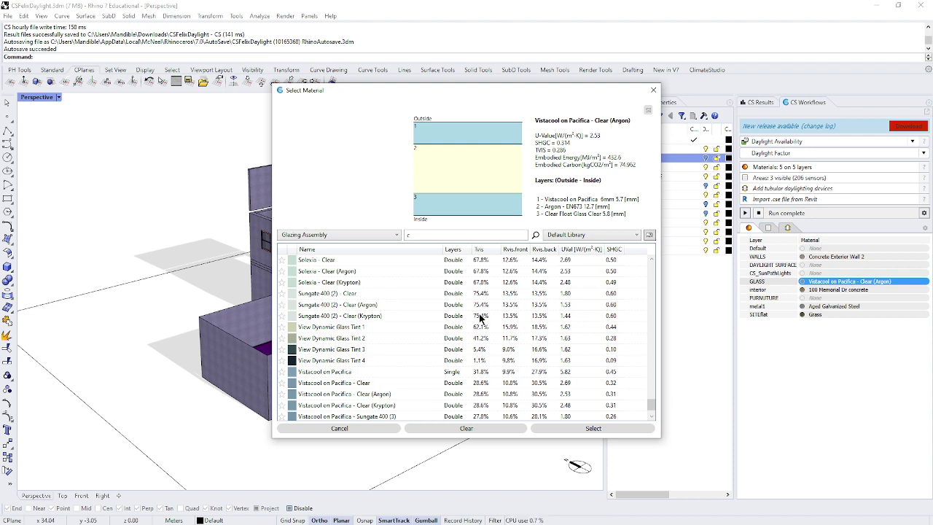
left_click_drag(651, 406, 624, 393)
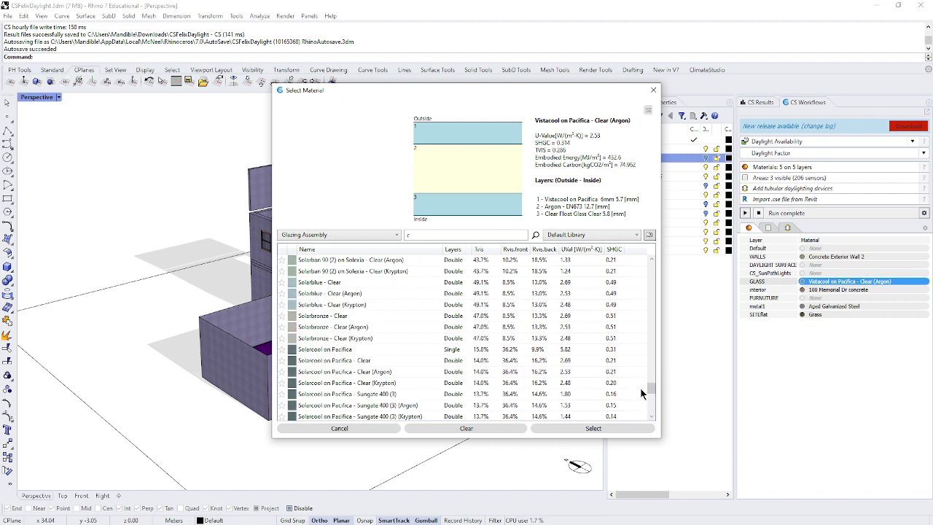
Assign Sungate 400 (2) - Clear (Argon) glazing to the GLASS layer
left_click(652, 416)
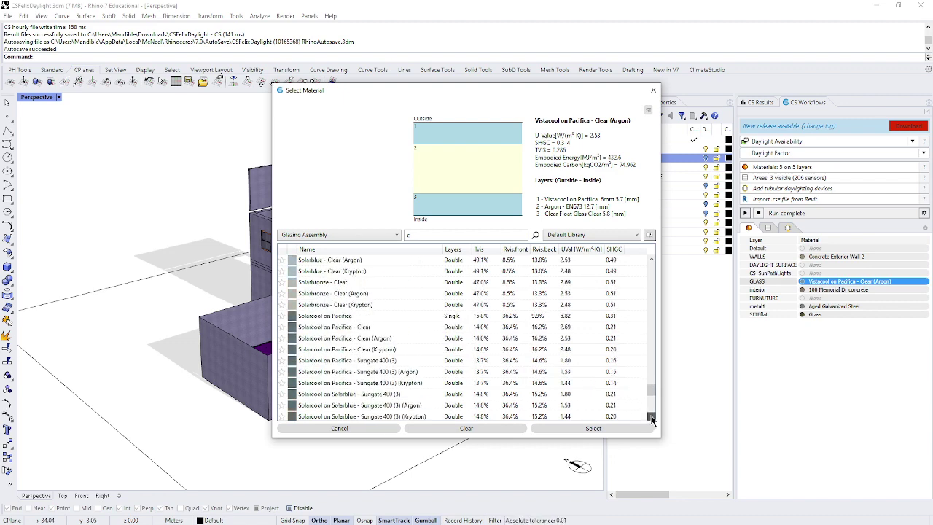
left_click(652, 416)
left_click(651, 416)
left_click(652, 416)
left_click(652, 416)
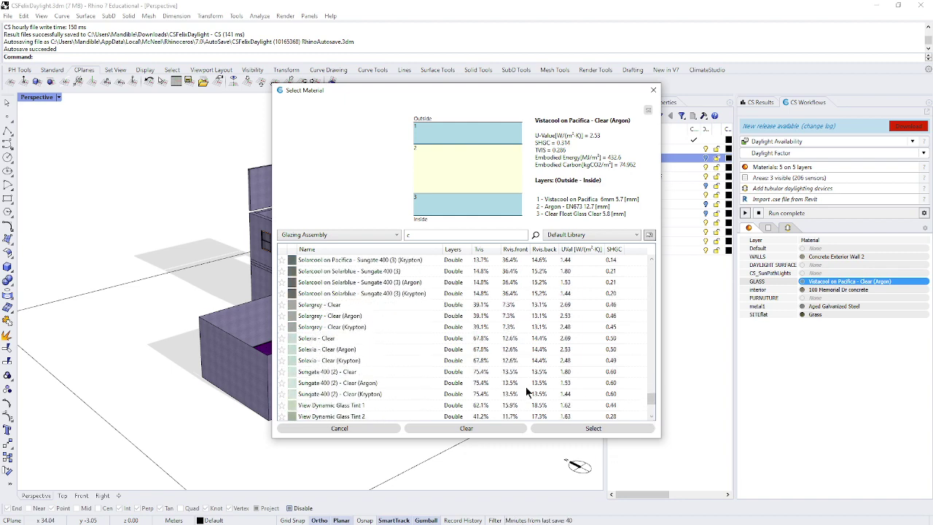
left_click(476, 384)
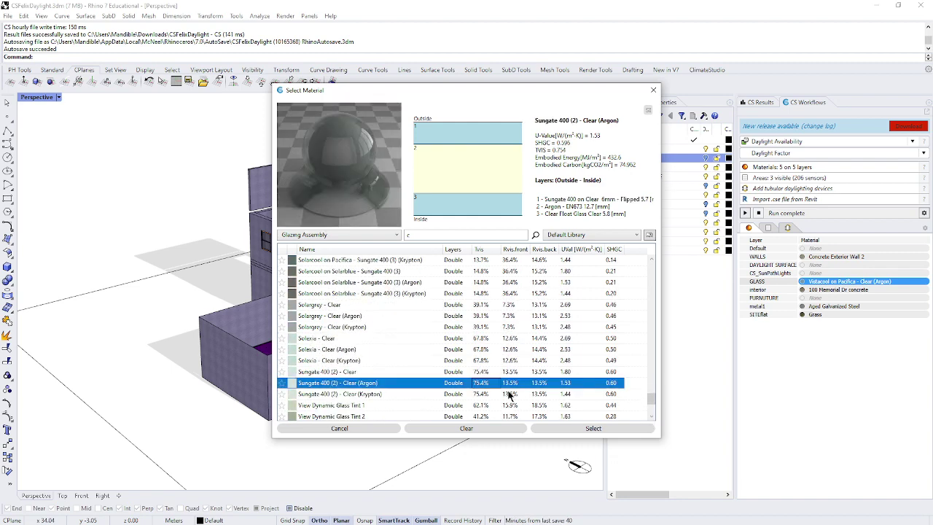
left_click(595, 428)
Show the ROOF layer again so the flat roofs cover the rooms
right_click_drag(540, 431, 496, 367)
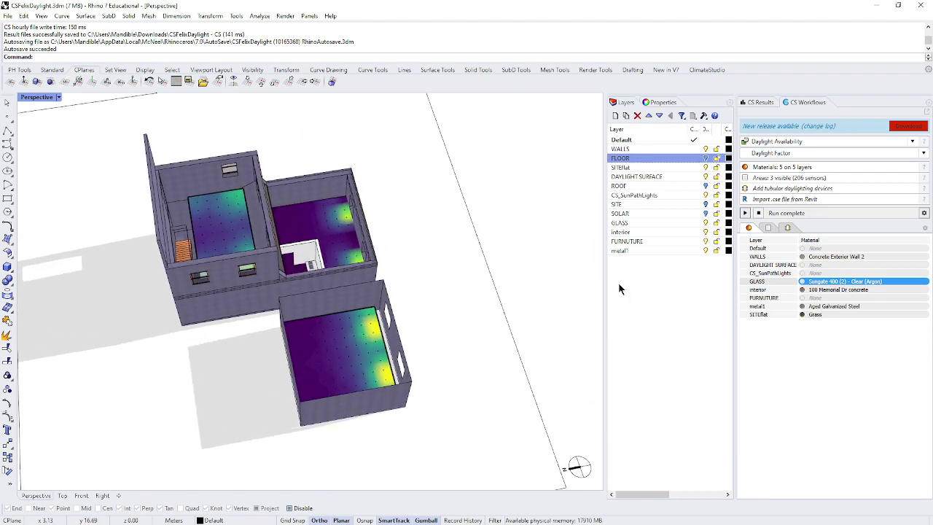
left_click(706, 186)
right_click_drag(486, 288, 397, 258)
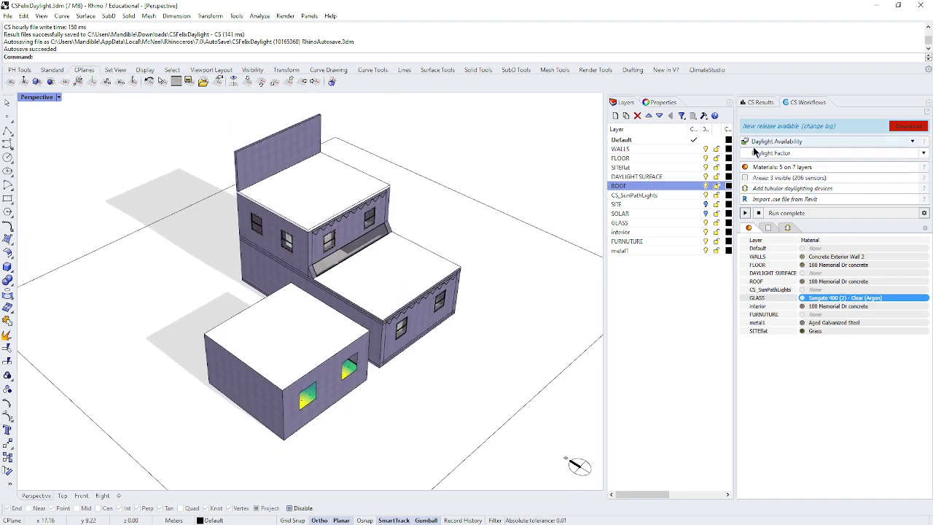
Show the solar panel roof and run the Daylight Factor simulation, producing Daylight 15 (1.6% mean DF)
left_click(707, 213)
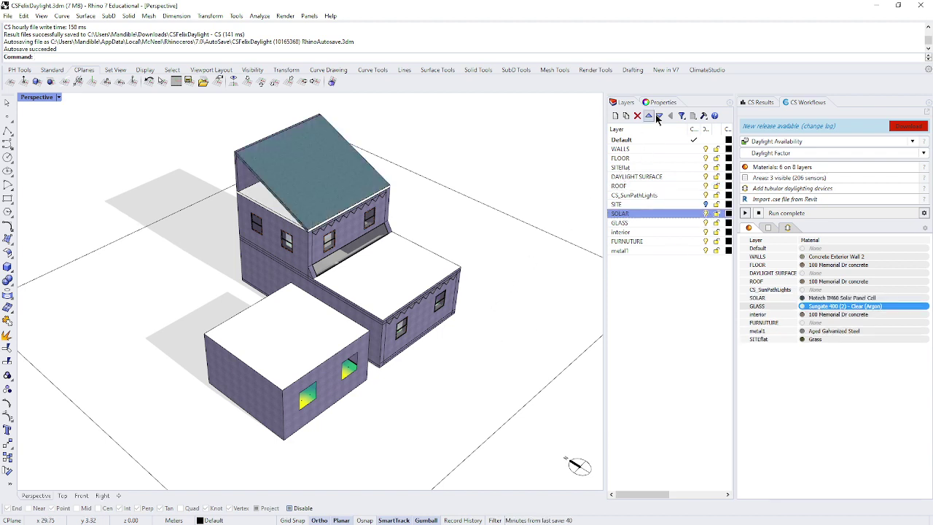
left_click(745, 213)
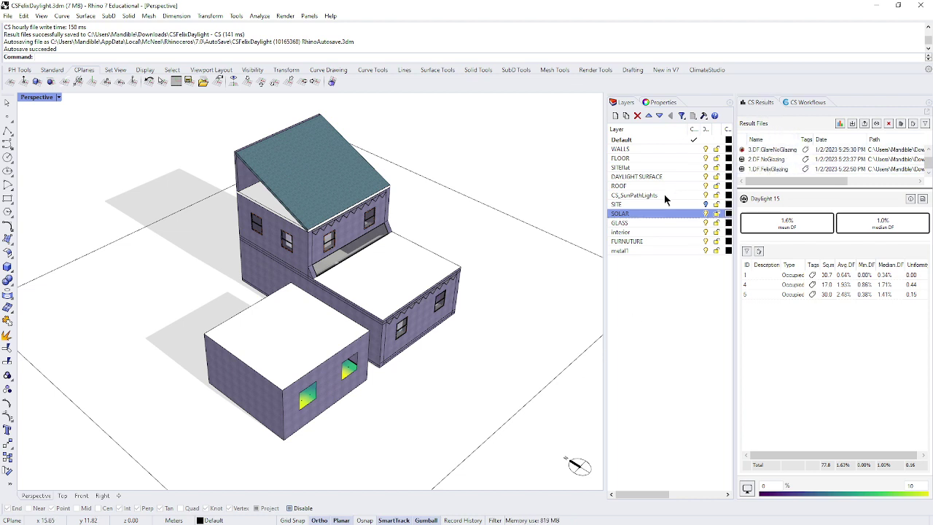
Hide the FLOOR and ROOF layers and look down into the rooms' daylight grids
left_click(705, 159)
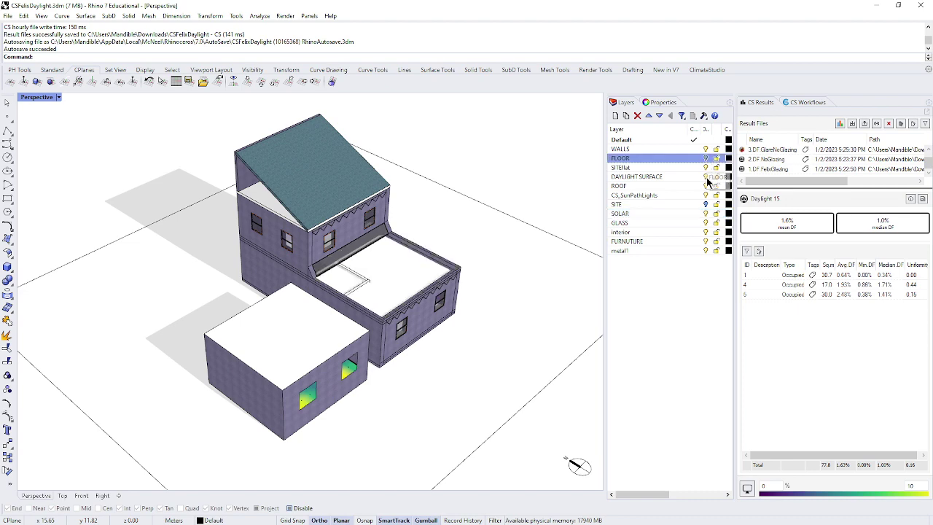
left_click(705, 187)
left_click(705, 187)
right_click_drag(500, 308, 504, 391)
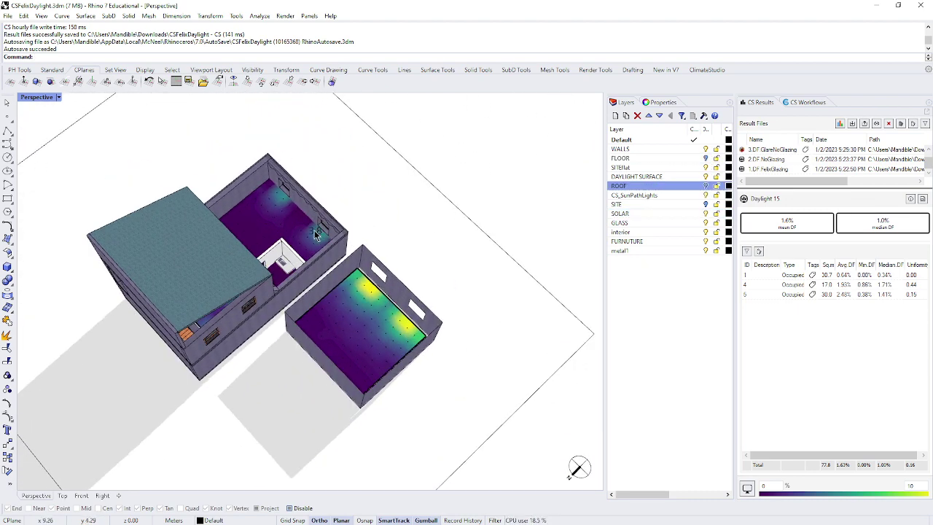
scroll(342, 251, "up", 4)
right_click_drag(337, 259, 358, 271)
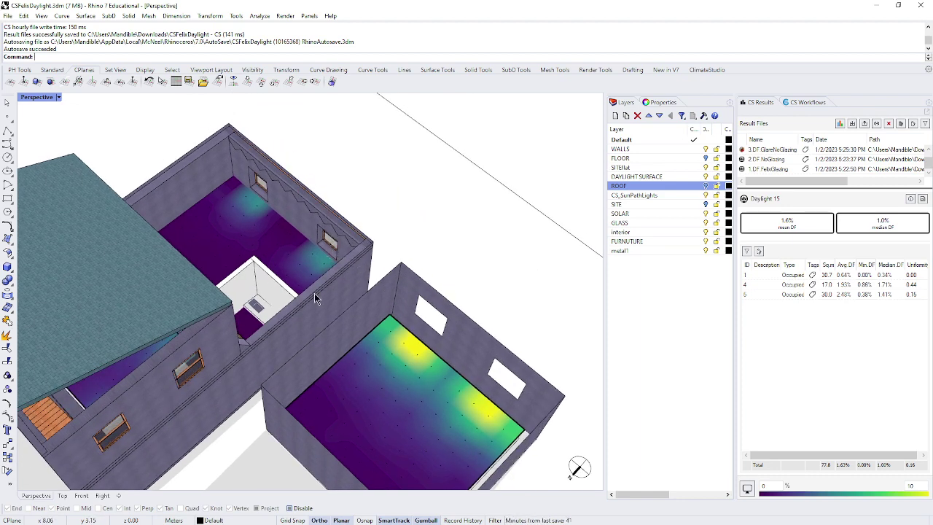
Hide the solar panel roof and orbit to inspect Daylight 15's floor grids across all three wings
mouse_move(310, 267)
scroll(345, 315, "down", 4)
scroll(346, 315, "down", 2)
right_click_drag(410, 369, 283, 351)
scroll(284, 357, "up", 4)
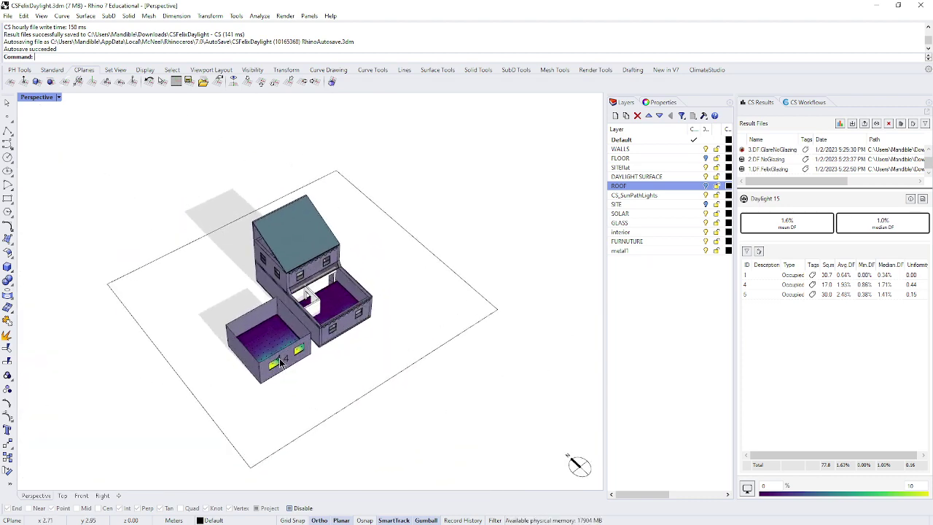
right_click_drag(381, 374, 379, 348)
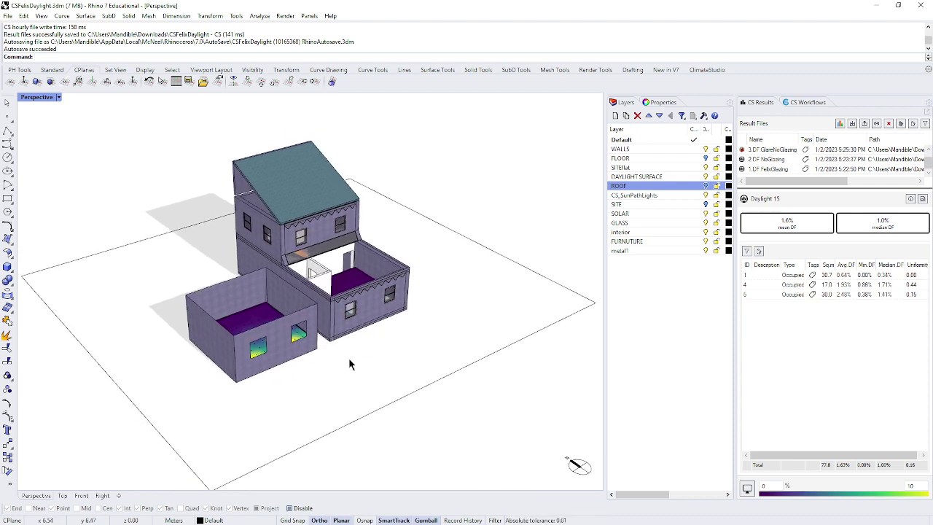
right_click_drag(348, 359, 365, 417)
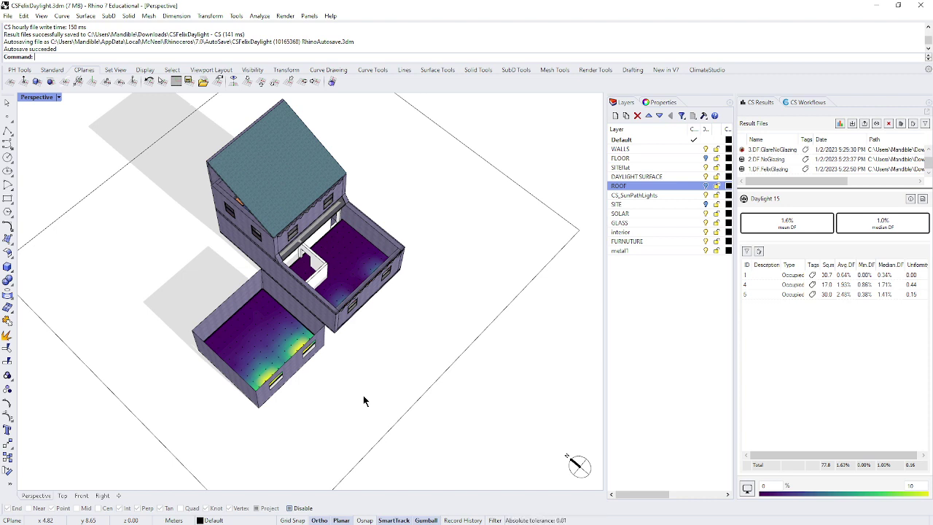
mouse_move(291, 419)
right_mouse_down()
mouse_move(306, 379)
mouse_move(283, 413)
mouse_move(288, 406)
right_mouse_up()
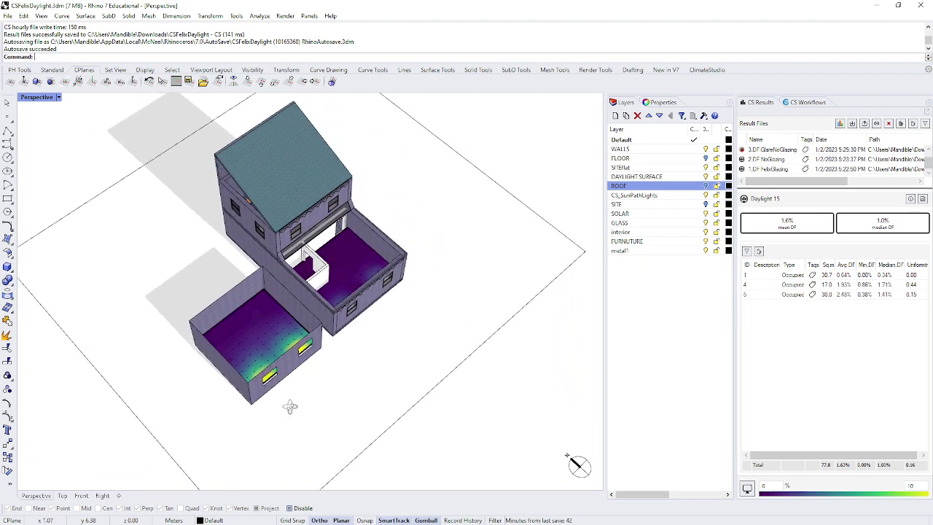
left_click(706, 215)
right_click_drag(558, 286, 509, 337)
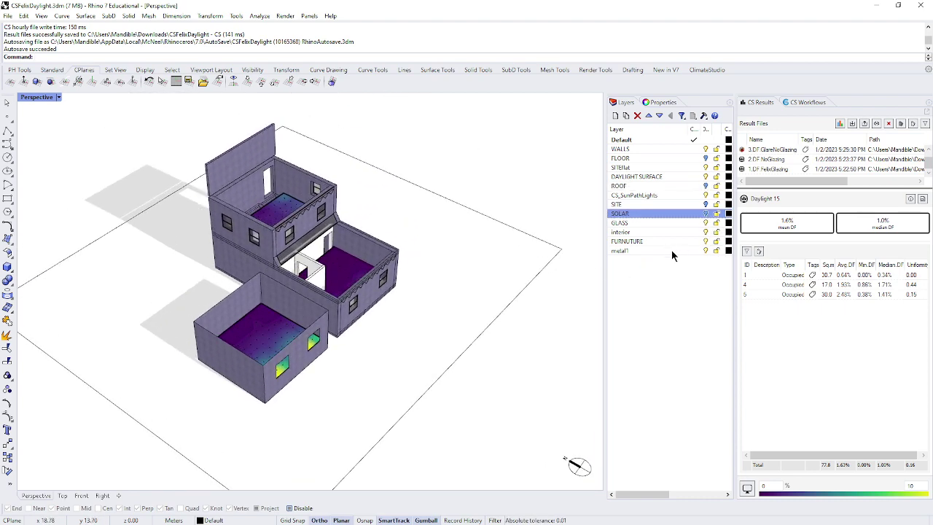
Compare the 2.DF NoGlazing, 1.DF FelixGlazing and Daylight 15 results, then clear the selection
left_click(791, 159)
left_click(789, 167)
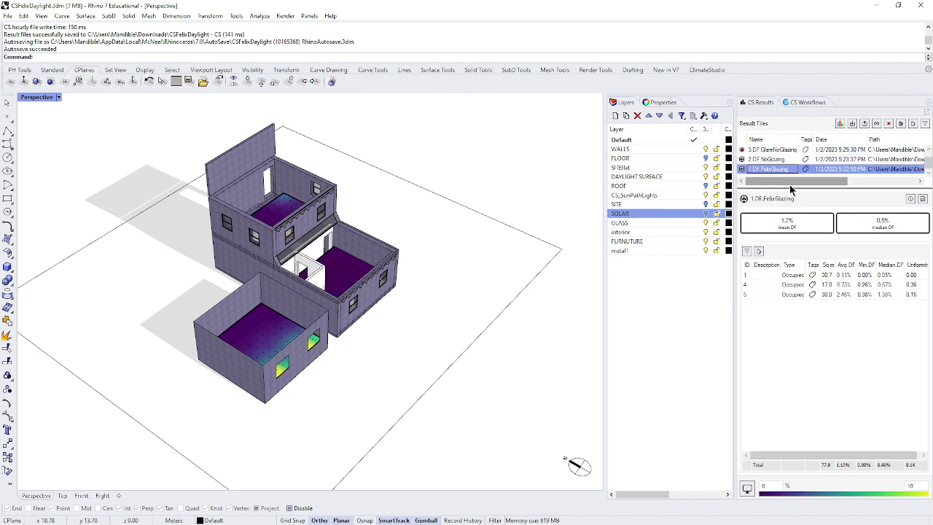
scroll(793, 167, "up", 1)
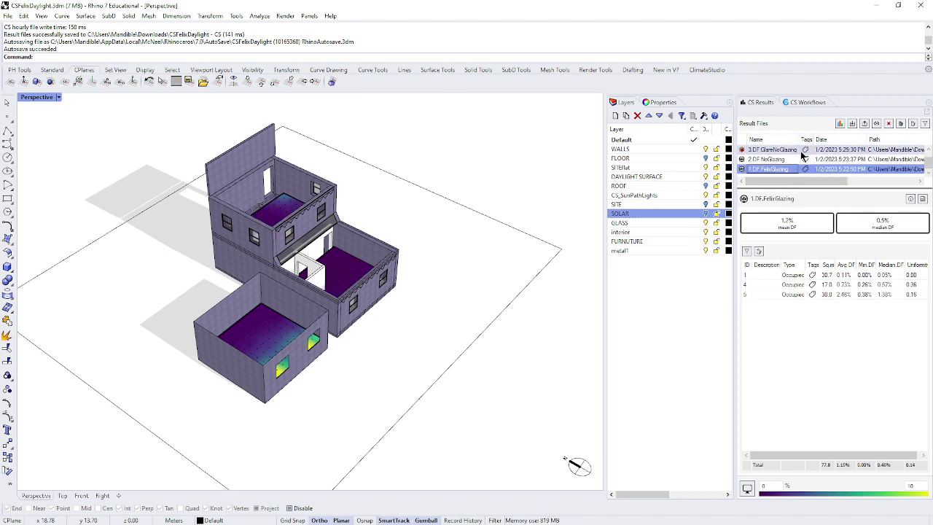
left_click(786, 150)
scroll(895, 163, "down", 1)
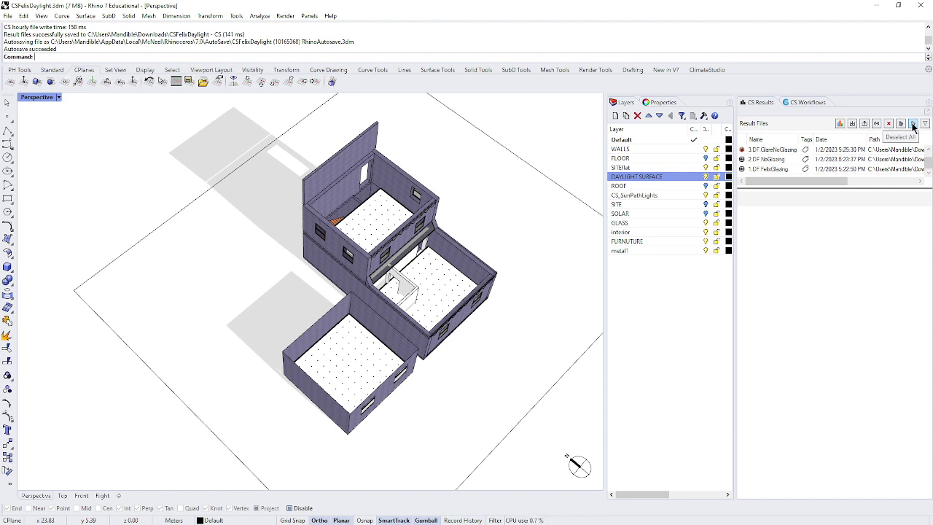
Preview the 2.DF NoGlazing daylight map on the floors, then clear the loaded results
left_click(762, 161)
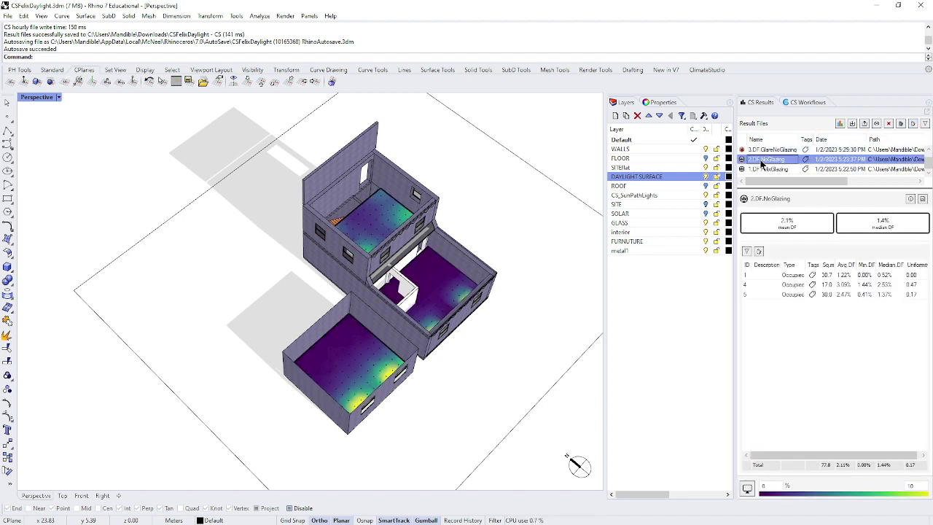
left_click(915, 125)
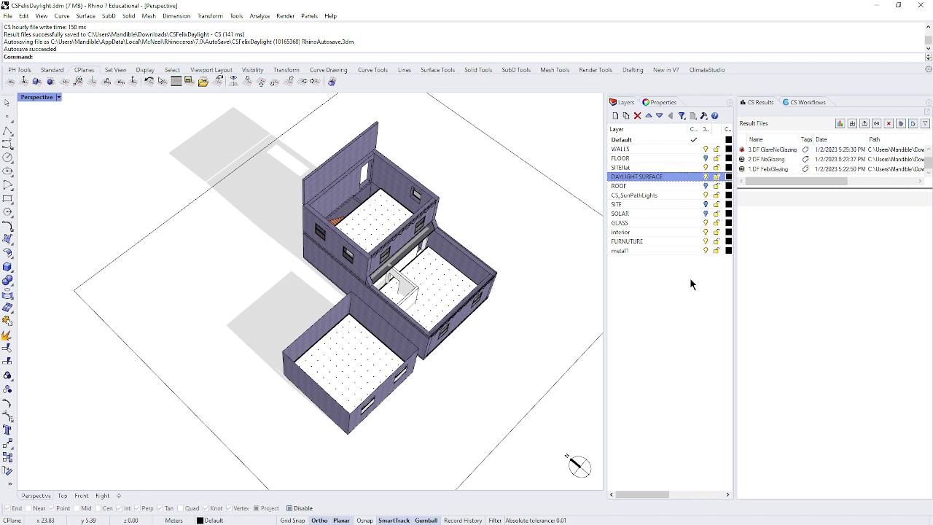
right_click_drag(370, 236, 430, 252)
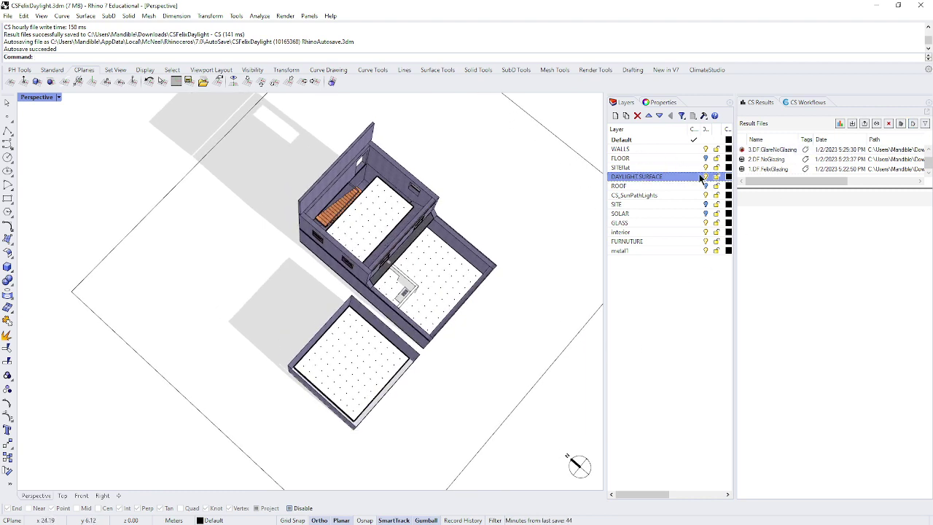
right_click_drag(517, 377, 477, 225)
scroll(427, 336, "up", 2)
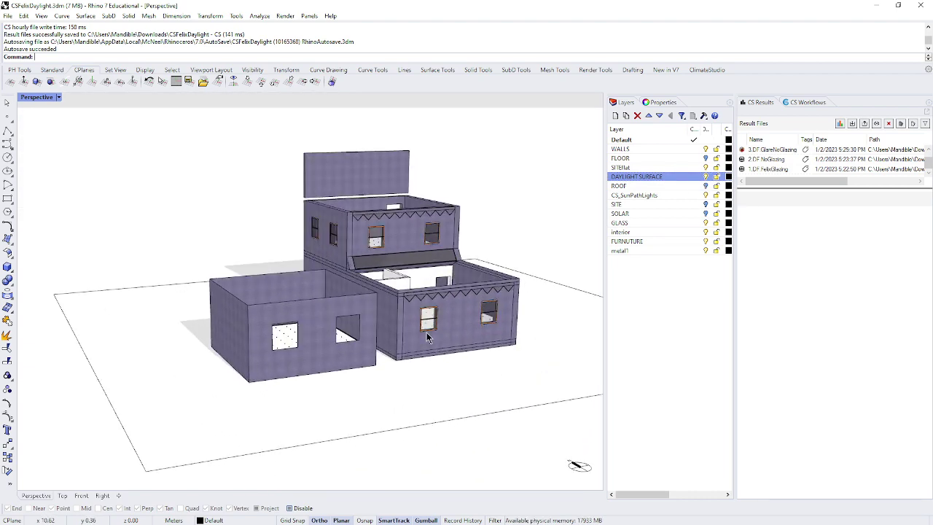
scroll(428, 337, "up", 3)
scroll(435, 325, "down", 5)
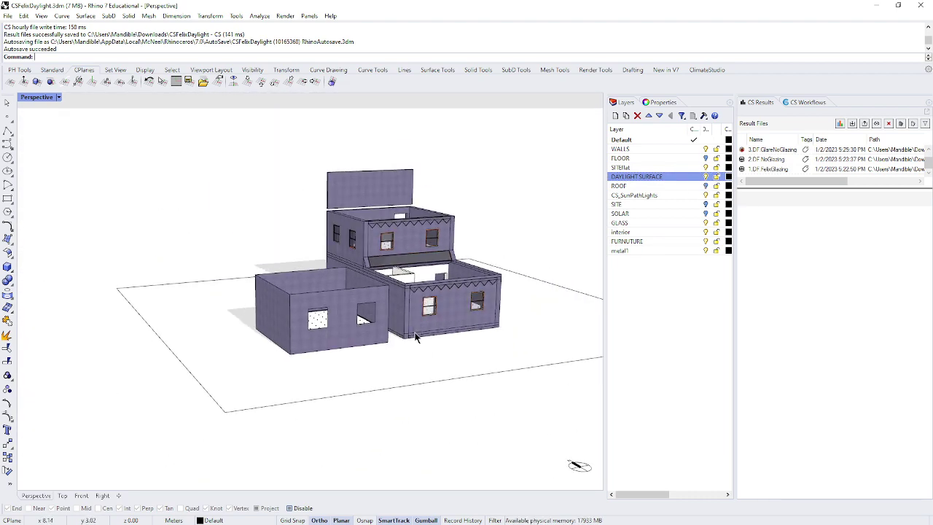
Hide the DAYLIGHT SURFACE sensor grids and bring up the Site Analysis sun path
right_click_drag(415, 335, 438, 386)
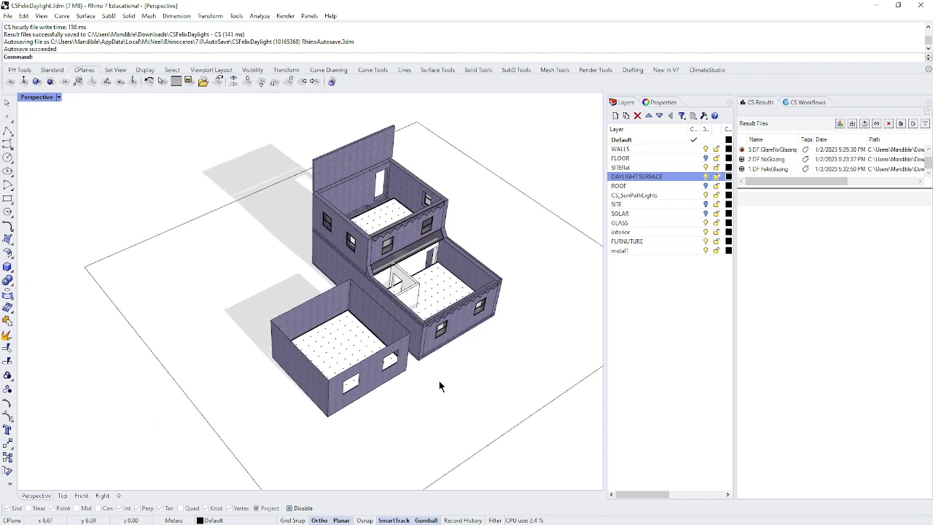
left_click(705, 177)
right_click_drag(542, 268, 537, 316)
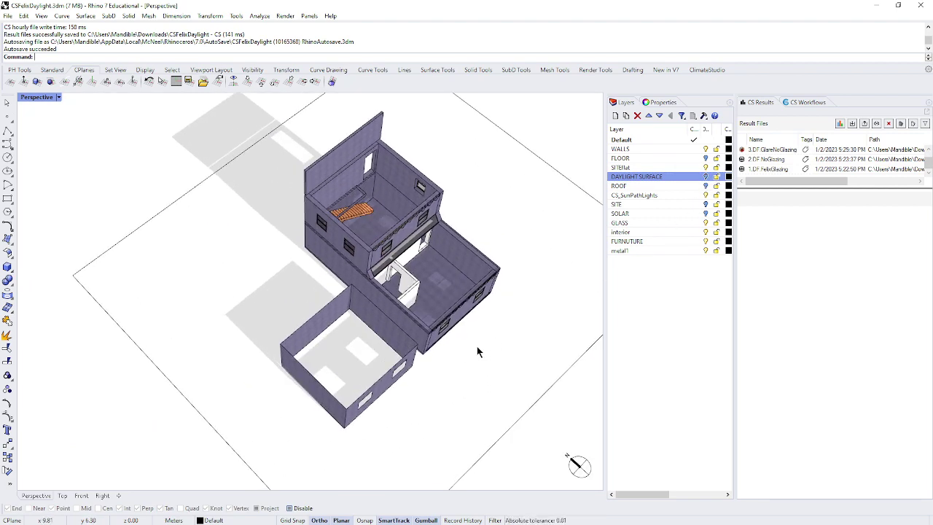
scroll(364, 307, "down", 3)
scroll(394, 350, "up", 5)
mouse_move(429, 389)
right_mouse_down()
mouse_move(433, 379)
mouse_move(419, 399)
right_mouse_up()
left_click(806, 102)
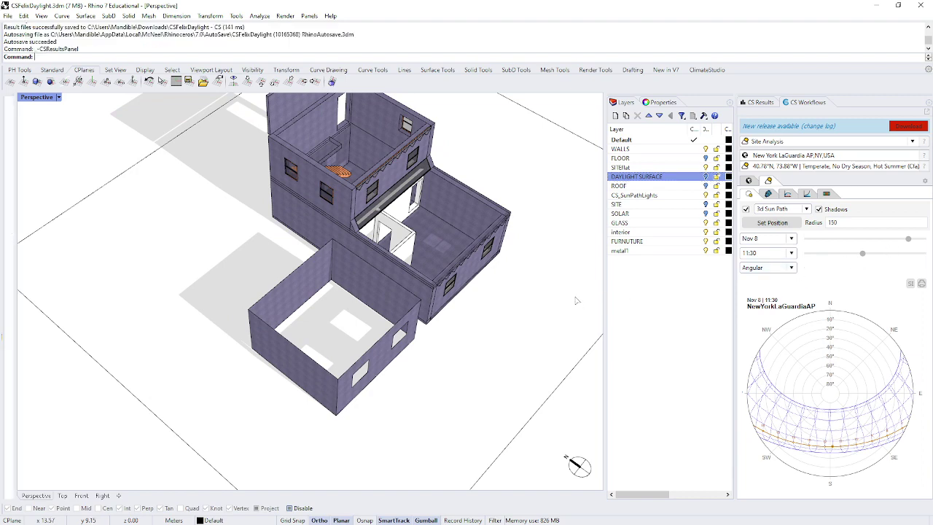
Scrub the sun study date forward to Dec 6 and back to Oct 26
left_click(761, 102)
left_click(802, 103)
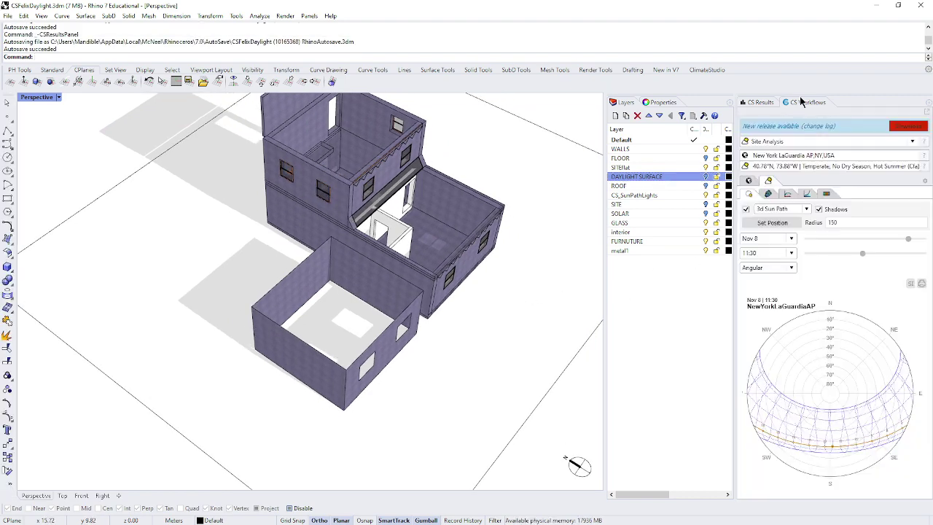
left_click_drag(907, 241, 920, 245)
right_click_drag(375, 345, 356, 339)
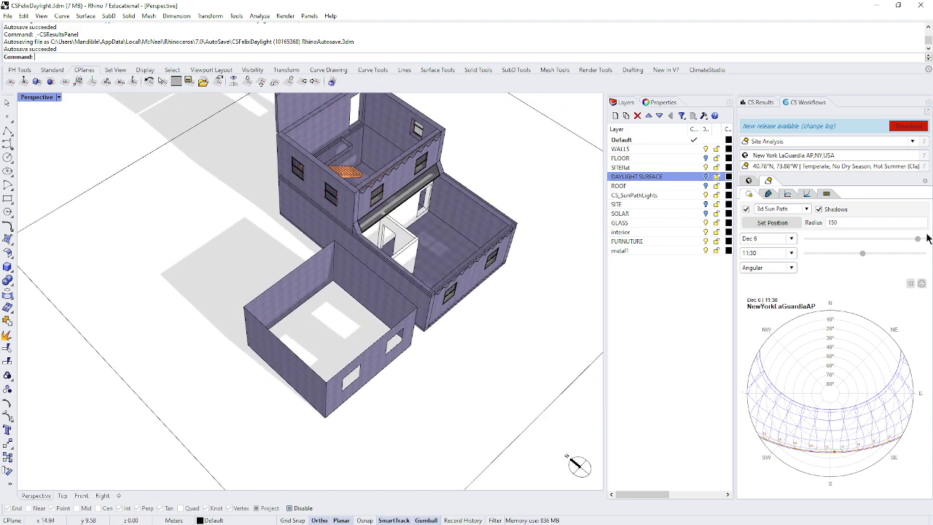
left_click_drag(919, 240, 904, 241)
key("ctrl")
key("ctrl")
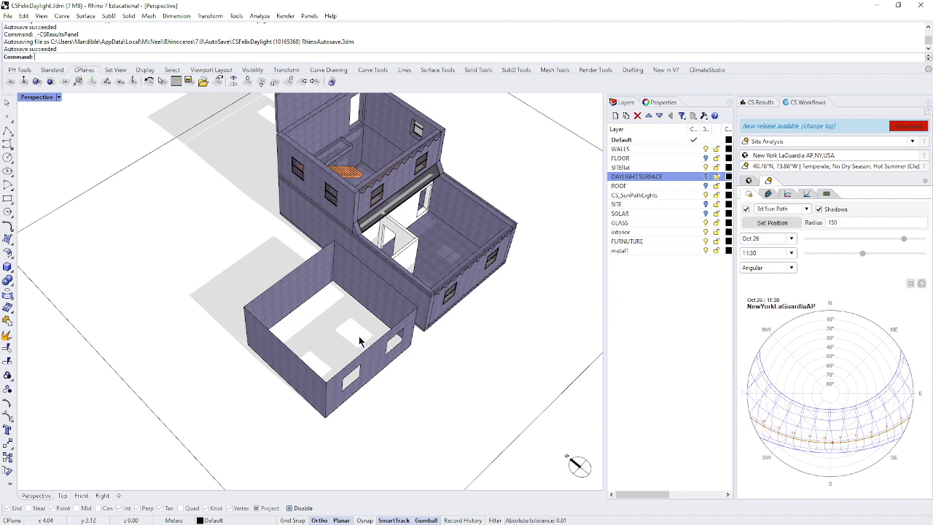
Try Aug 19 and several times of day, ending at Aug 16, 11:35
mouse_move(905, 243)
left_mouse_down()
mouse_move(884, 246)
mouse_move(924, 243)
left_mouse_up()
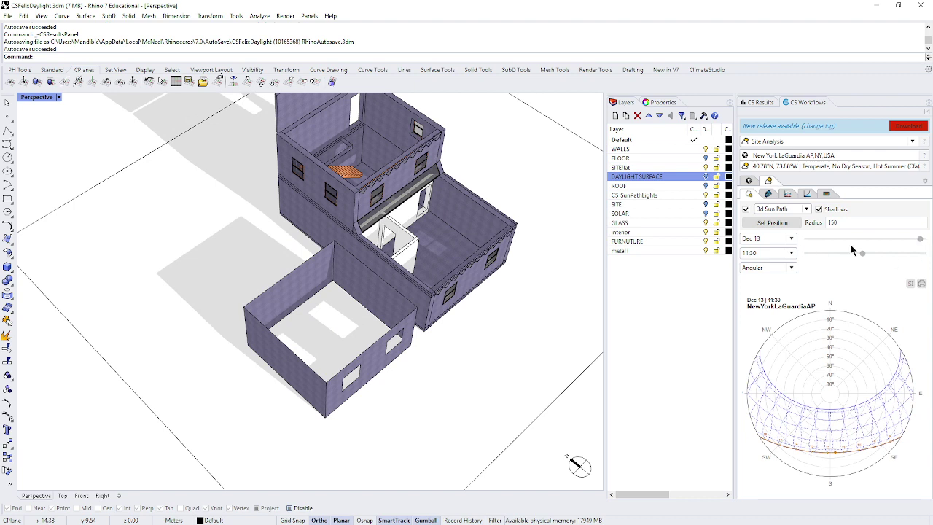
mouse_move(862, 255)
left_mouse_down()
mouse_move(846, 254)
mouse_move(886, 254)
left_mouse_up()
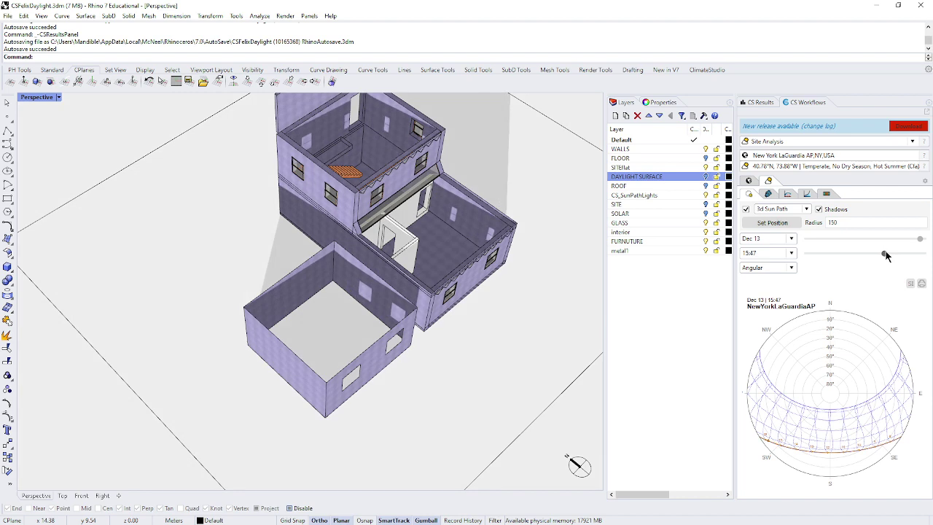
mouse_move(886, 254)
left_mouse_down()
mouse_move(843, 257)
mouse_move(866, 257)
left_mouse_up()
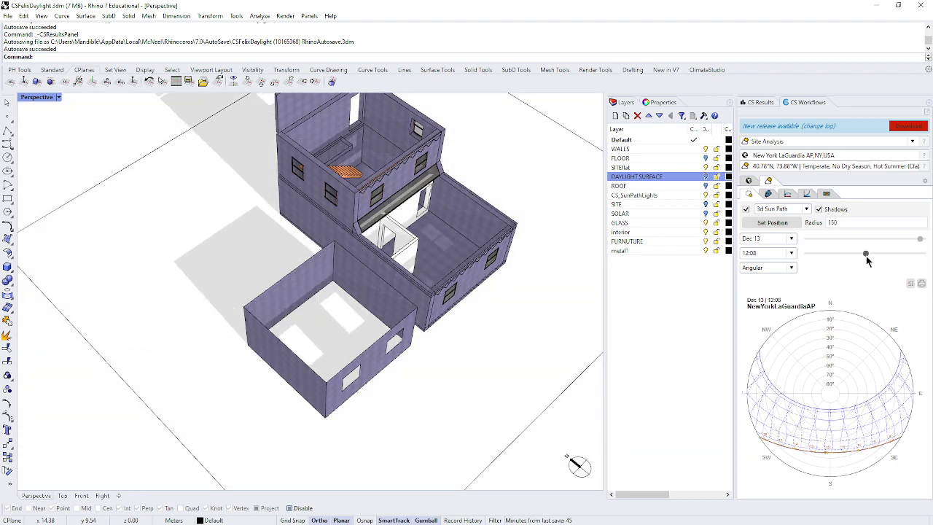
left_click_drag(922, 242, 889, 249)
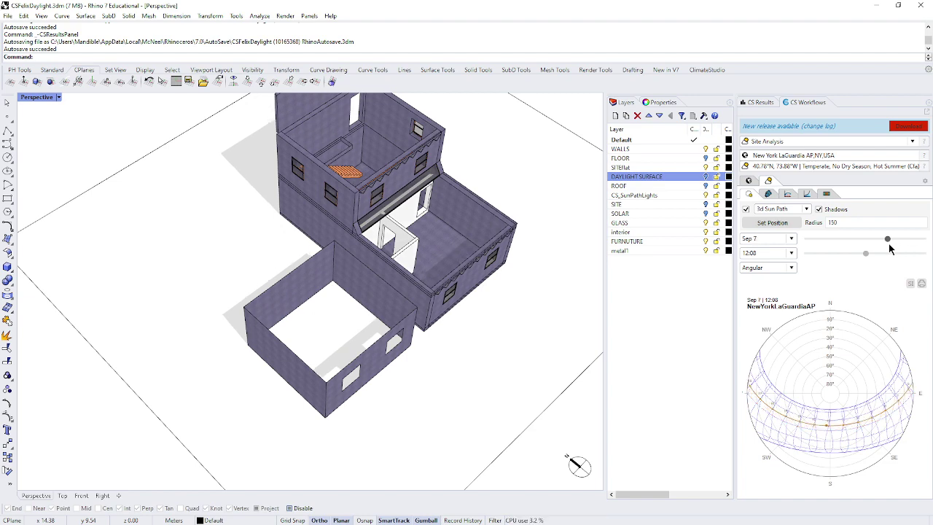
left_click_drag(889, 249, 883, 249)
right_click_drag(541, 357, 432, 332)
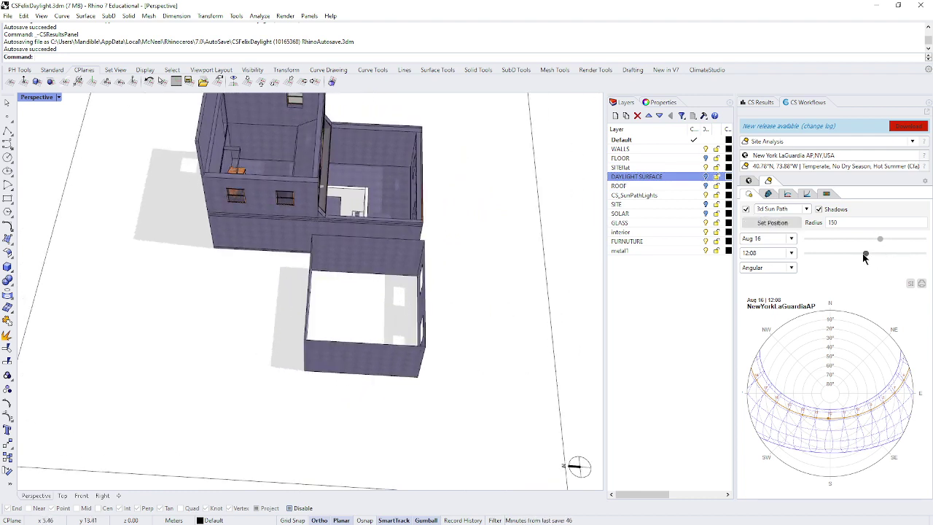
mouse_move(865, 254)
left_mouse_down()
mouse_move(842, 254)
mouse_move(872, 252)
mouse_move(864, 255)
left_mouse_up()
Move the sun study to Oct 17 at 13:25 and zoom out to see the whole house's shadows
right_click_drag(507, 335, 448, 279)
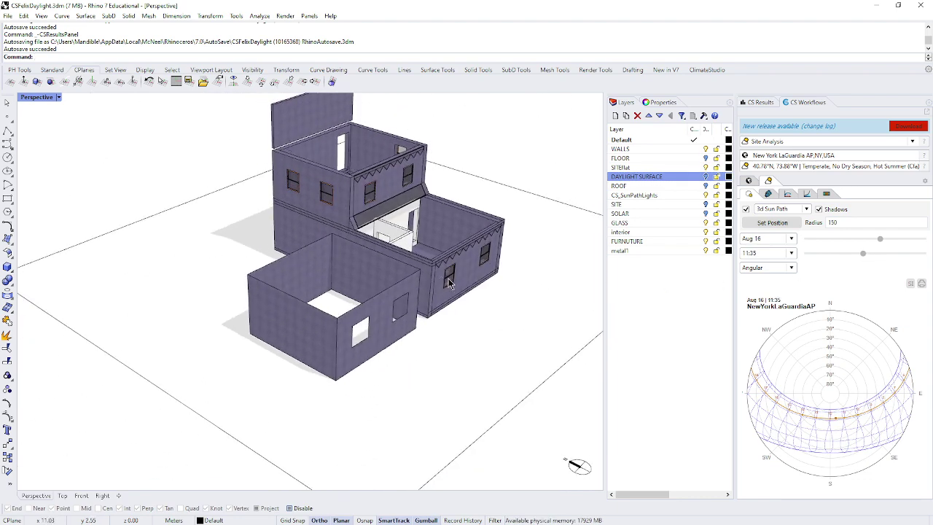
right_click_drag(446, 349, 446, 375)
mouse_move(335, 345)
right_mouse_down()
mouse_move(418, 431)
mouse_move(319, 353)
right_mouse_up()
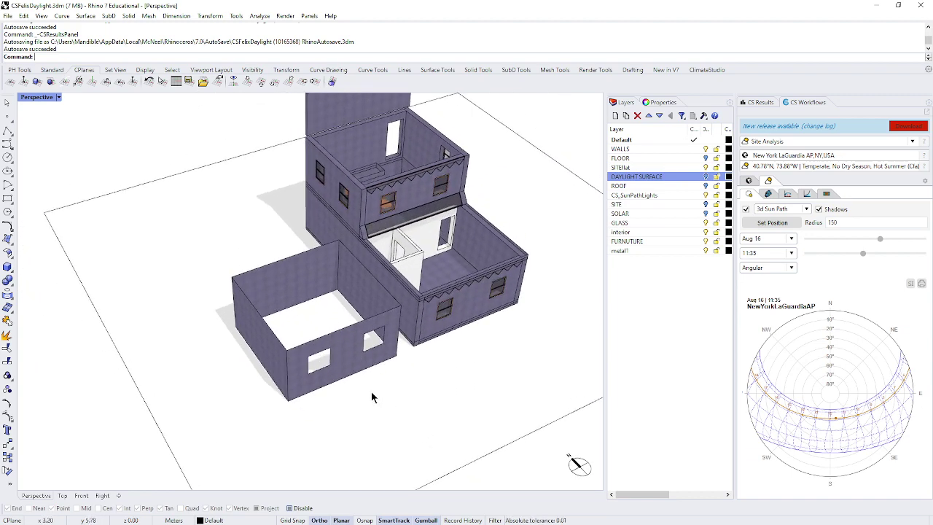
right_click_drag(372, 392, 494, 352)
scroll(557, 350, "up", 3)
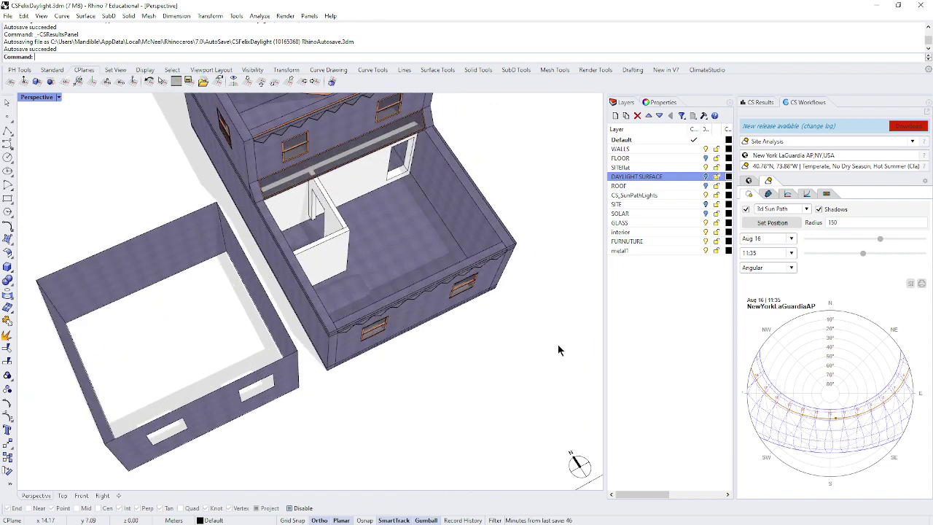
left_click_drag(881, 240, 874, 261)
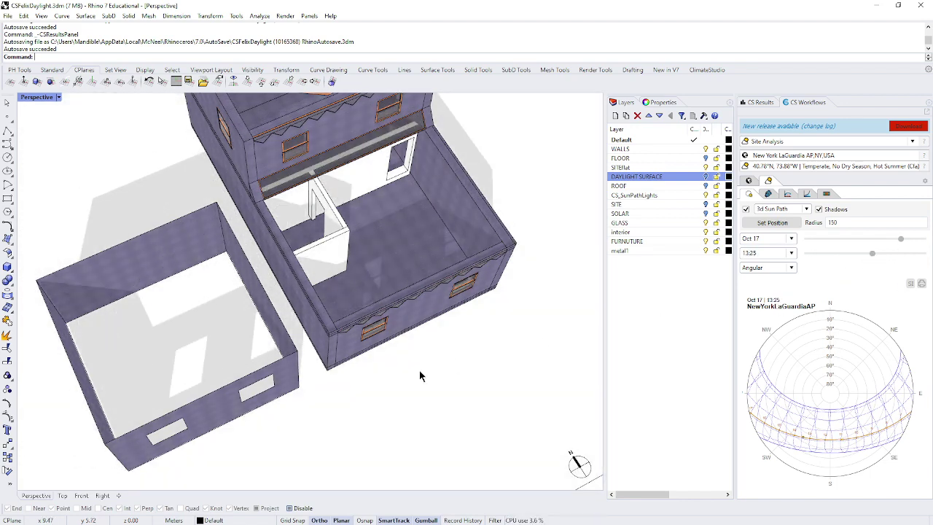
scroll(411, 381, "down", 5)
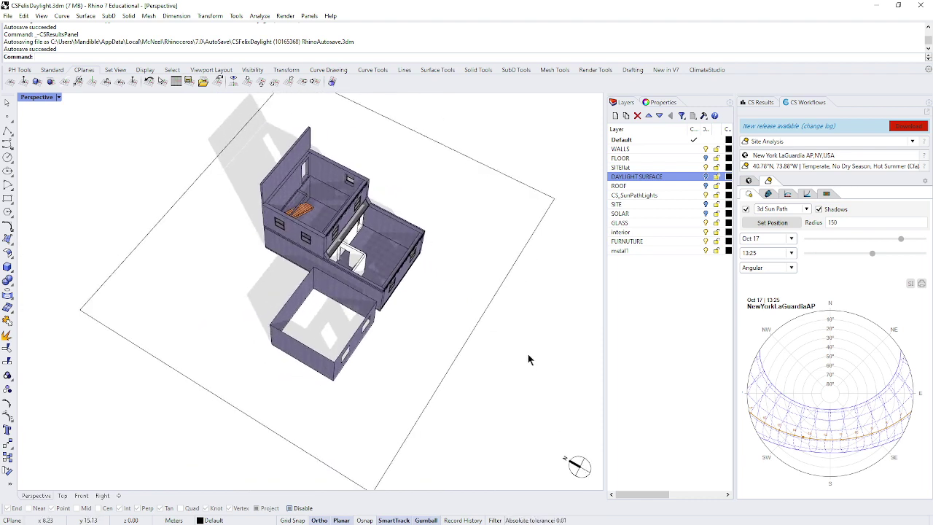
right_click_drag(485, 358, 506, 328)
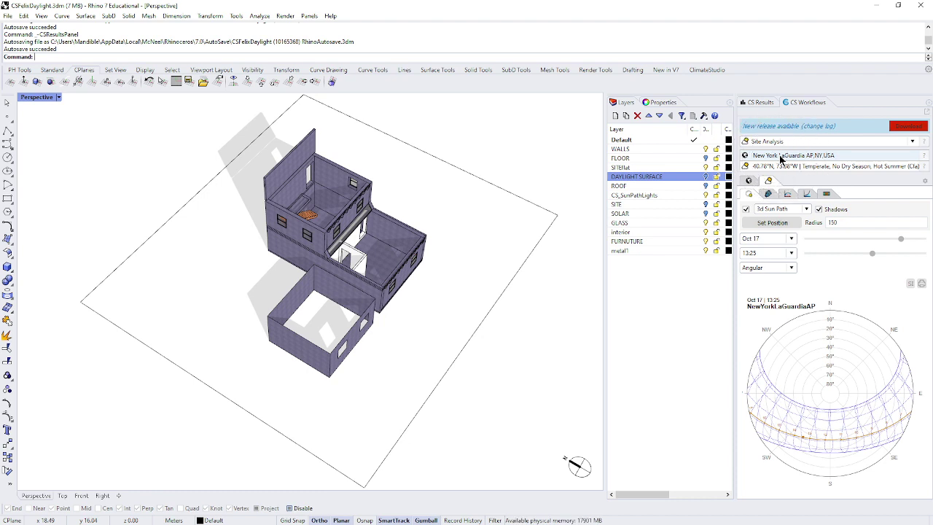
scroll(587, 472, "up", 3)
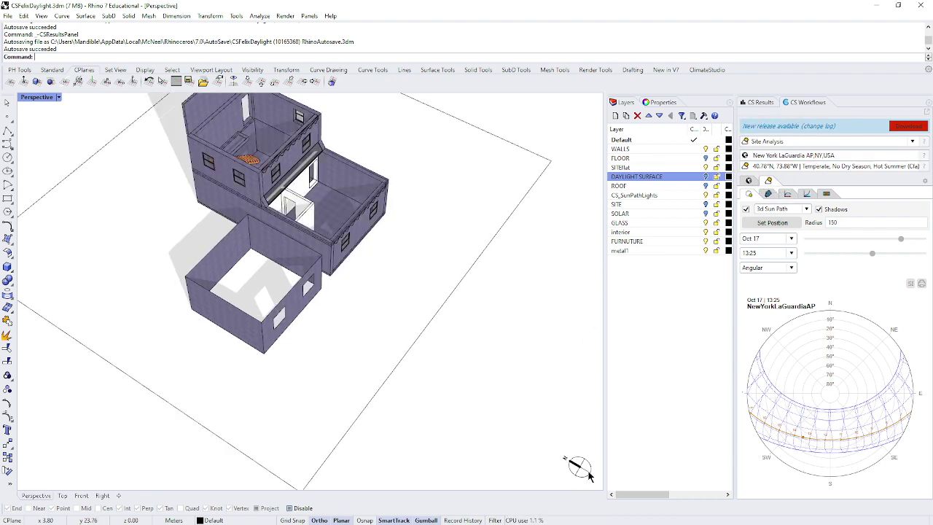
scroll(576, 467, "down", 3)
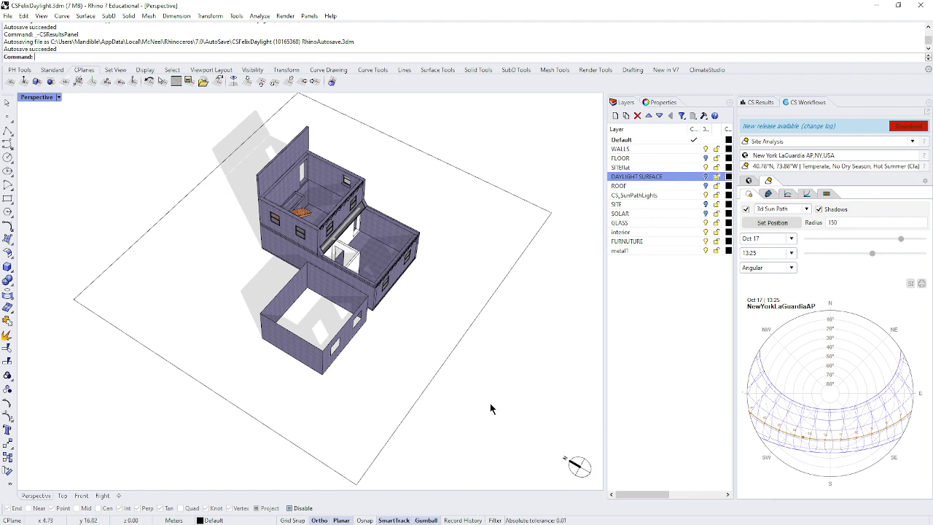
Toggle the FLOOR layer off and on, load Daylight 15, and start renaming it '4.DF BetterGlazin'
left_click(706, 158)
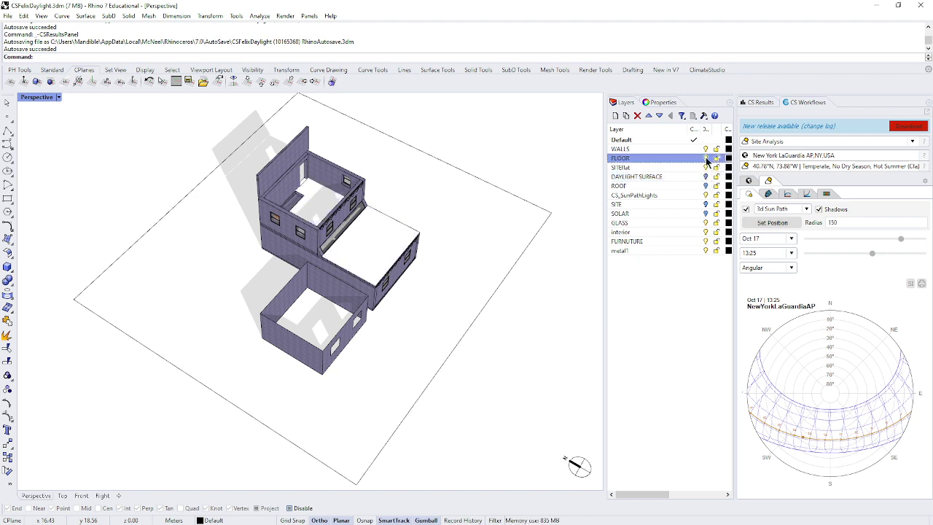
left_click(706, 158)
left_click(758, 102)
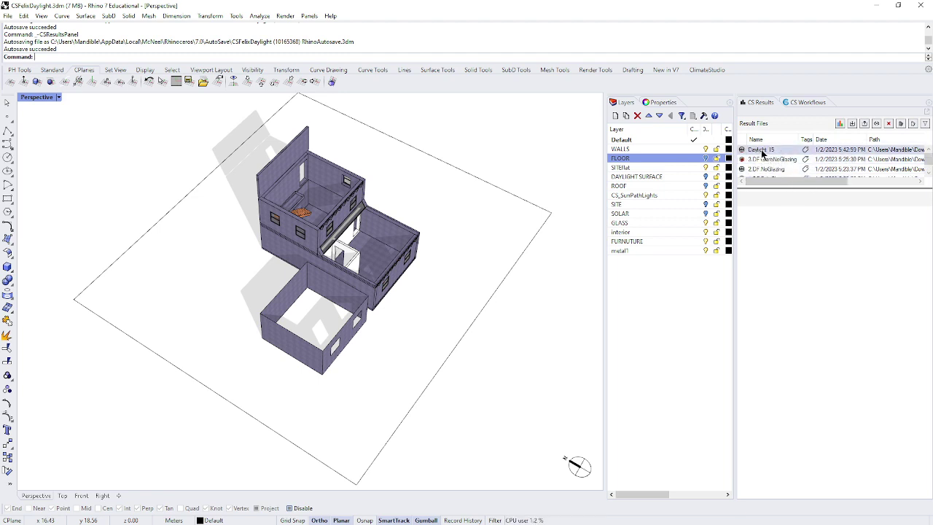
double_click(761, 150)
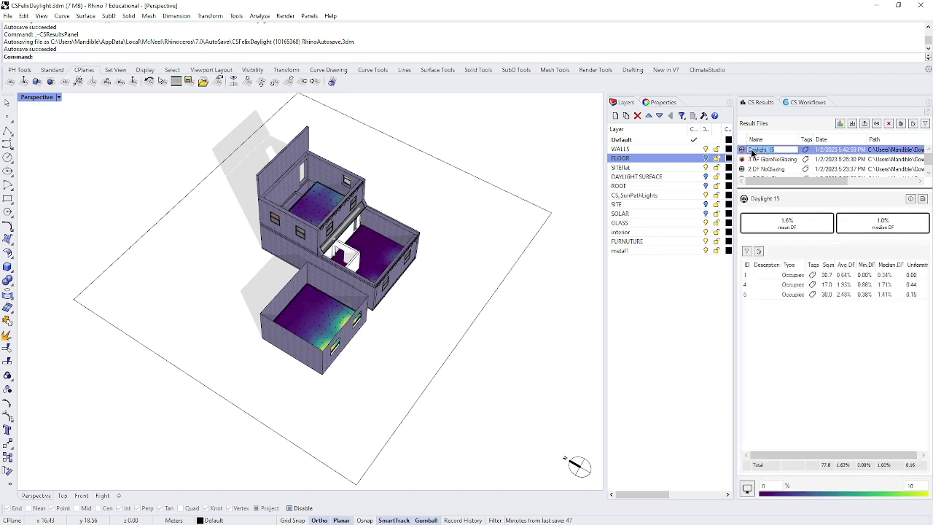
type("4.DF Be")
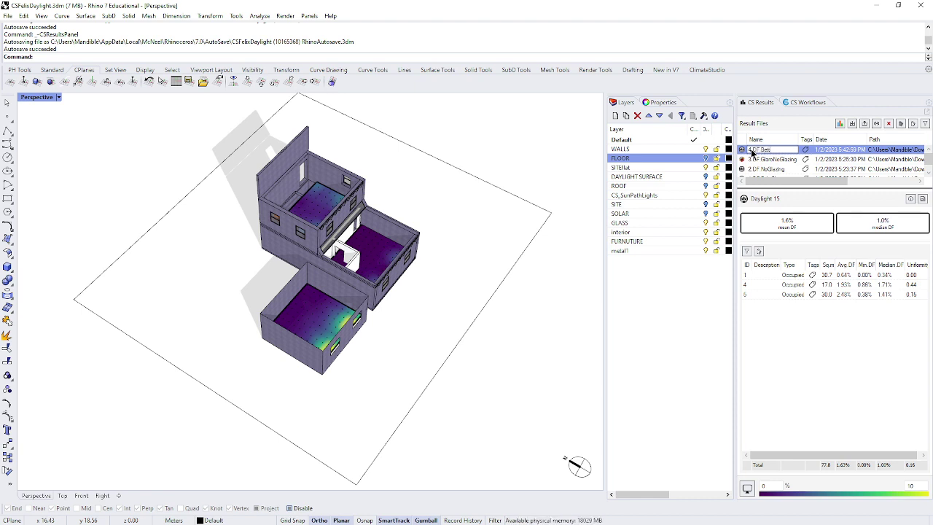
type("tterGlazin")
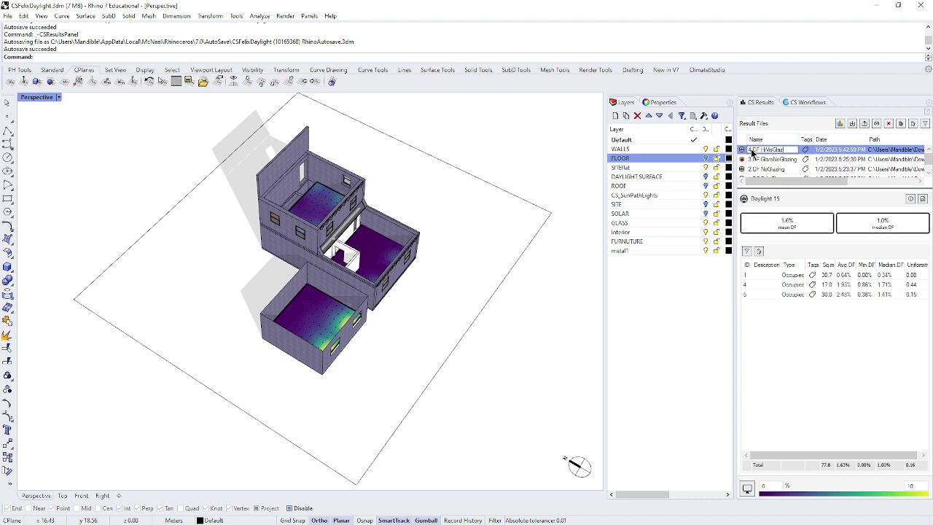
Complete and confirm the daylight result's new name, then load the 3.DF GlareNoGlazing glare result
type("ing")
key("Return")
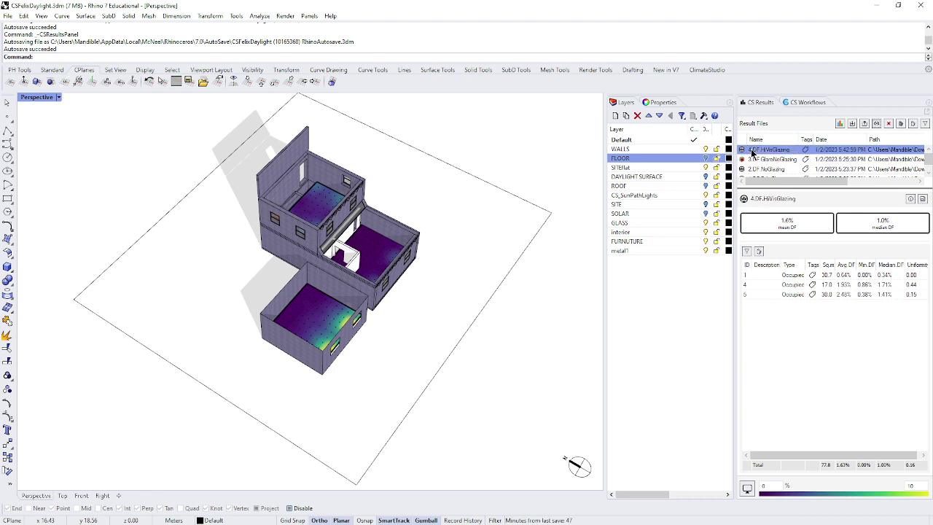
left_click(766, 159)
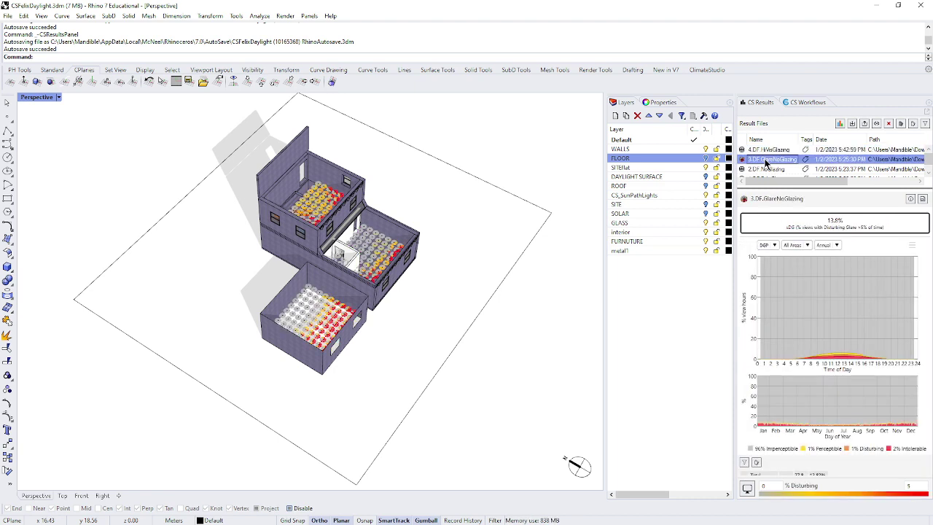
Switch the glare charts between a single sensor view and All Areas
right_click_drag(342, 350, 383, 347)
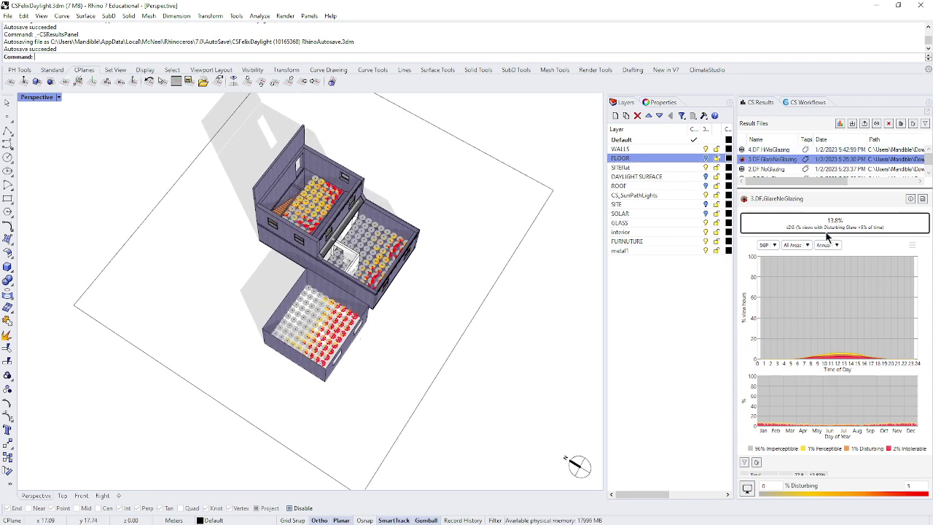
right_click_drag(397, 350, 415, 345)
scroll(367, 332, "up", 5)
left_click(339, 368)
right_click_drag(339, 368, 355, 309)
left_click(356, 307)
scroll(356, 308, "up", 3)
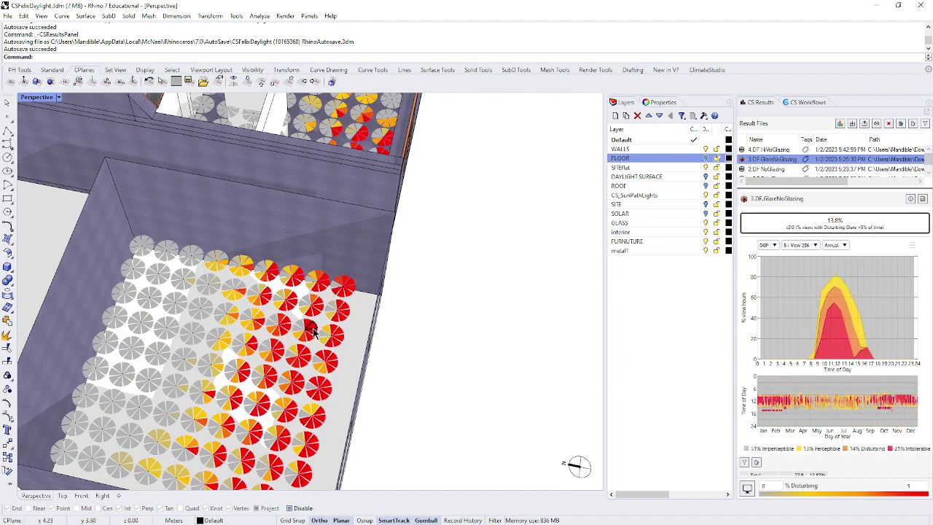
left_click(285, 326)
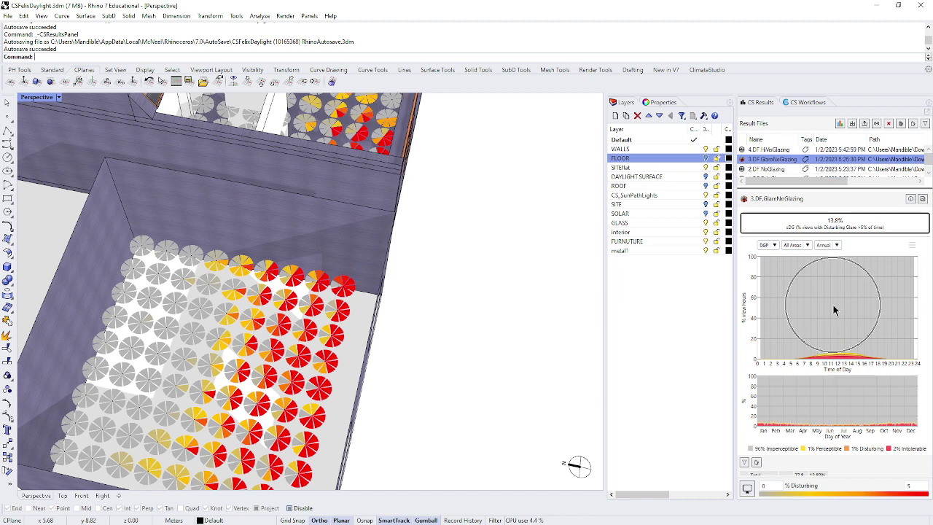
scroll(567, 363, "down", 5)
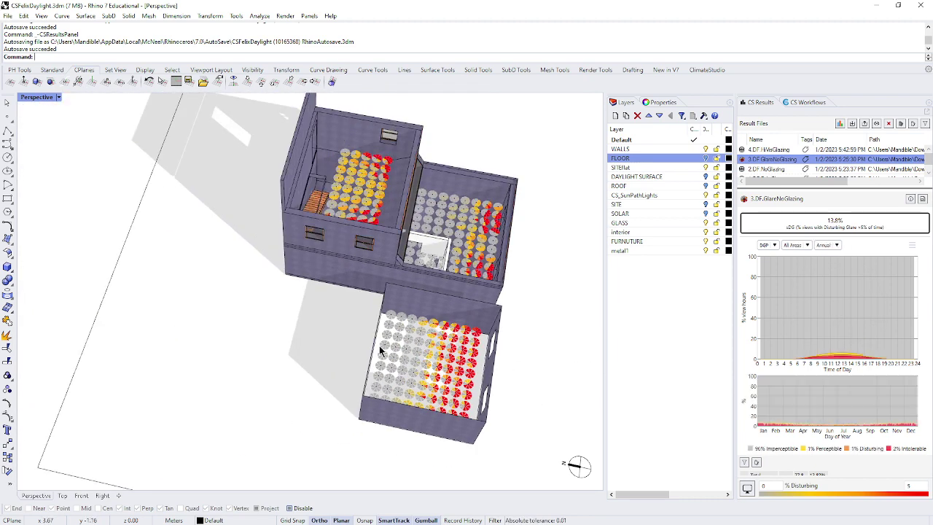
scroll(444, 361, "up", 3)
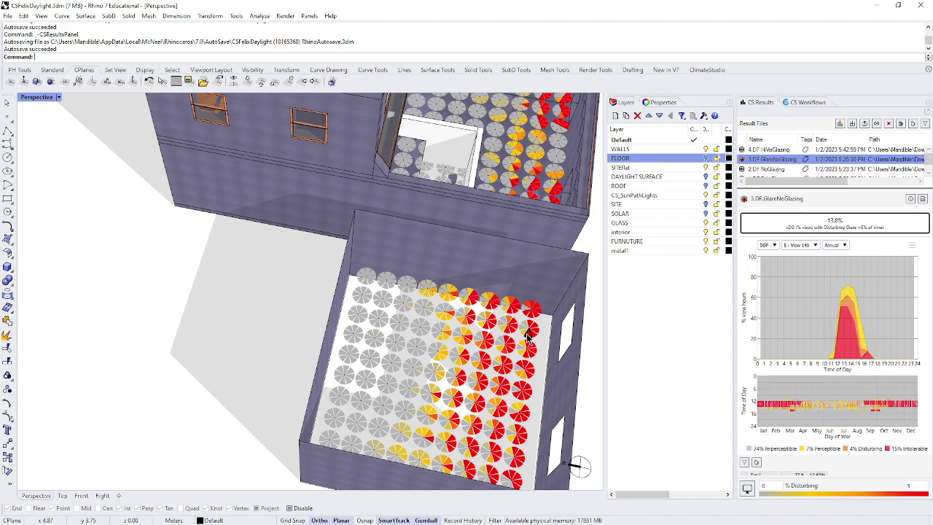
scroll(508, 351, "down", 3)
right_click_drag(508, 350, 458, 412)
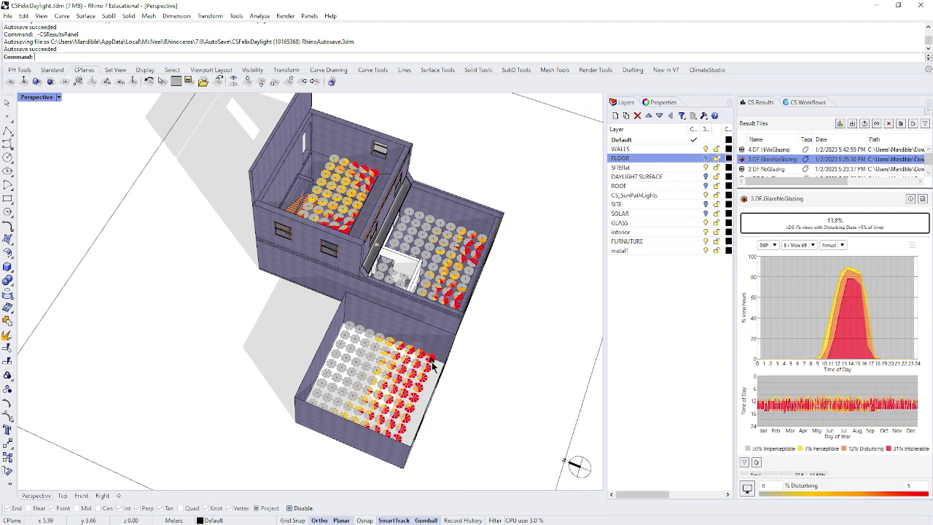
scroll(430, 372, "up", 4)
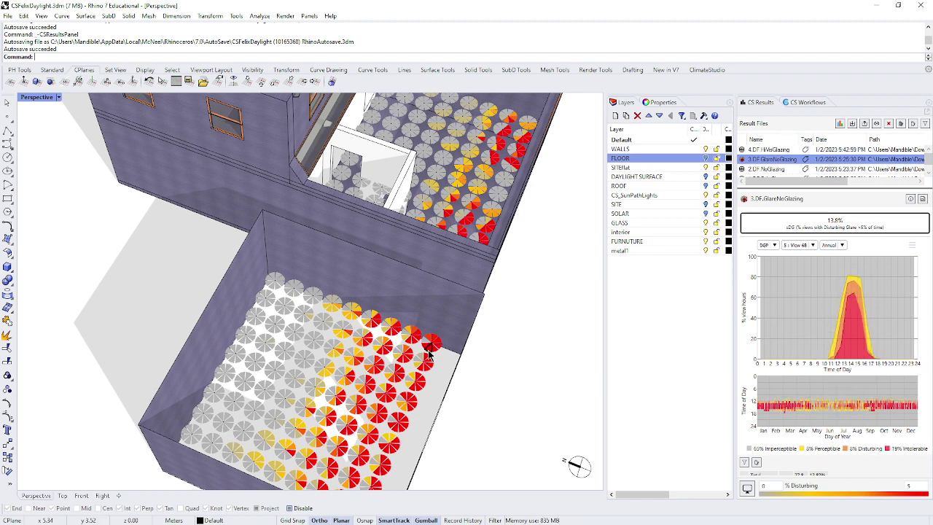
scroll(429, 355, "down", 5)
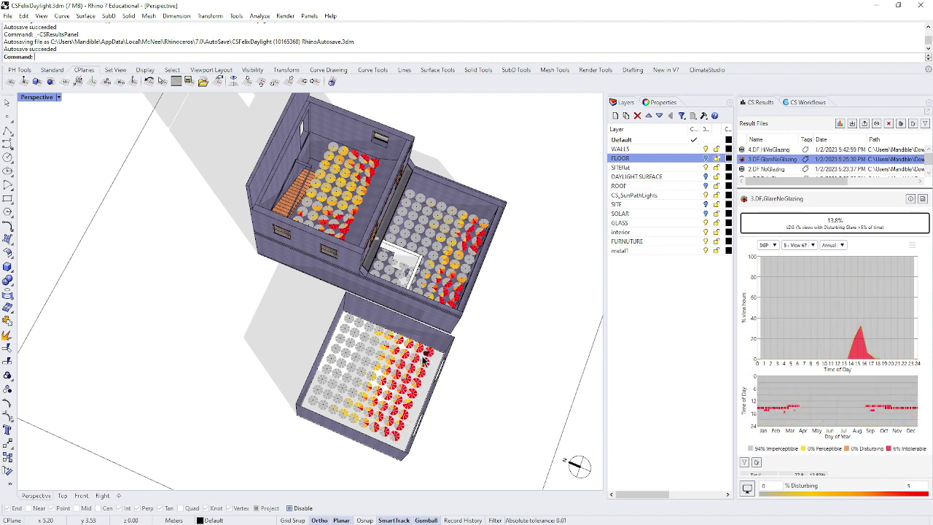
right_click_drag(469, 388, 492, 333)
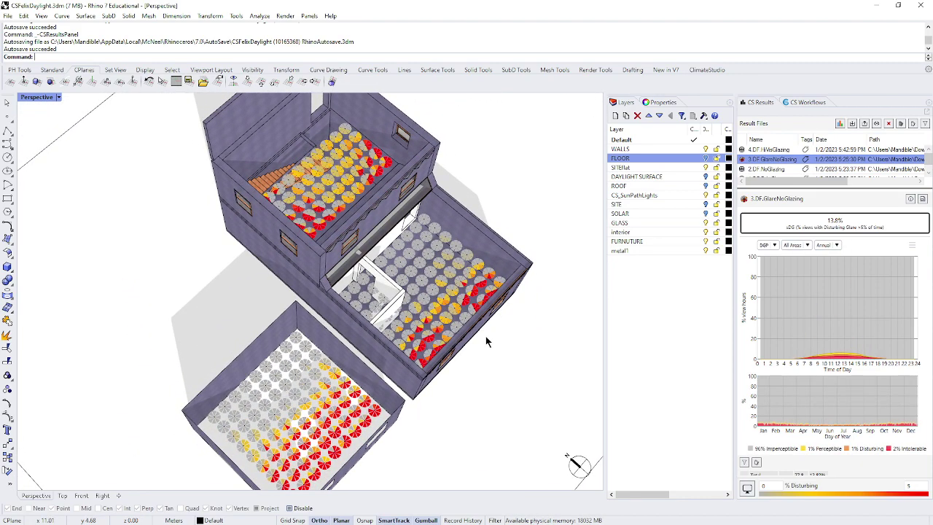
scroll(503, 329, "up", 4)
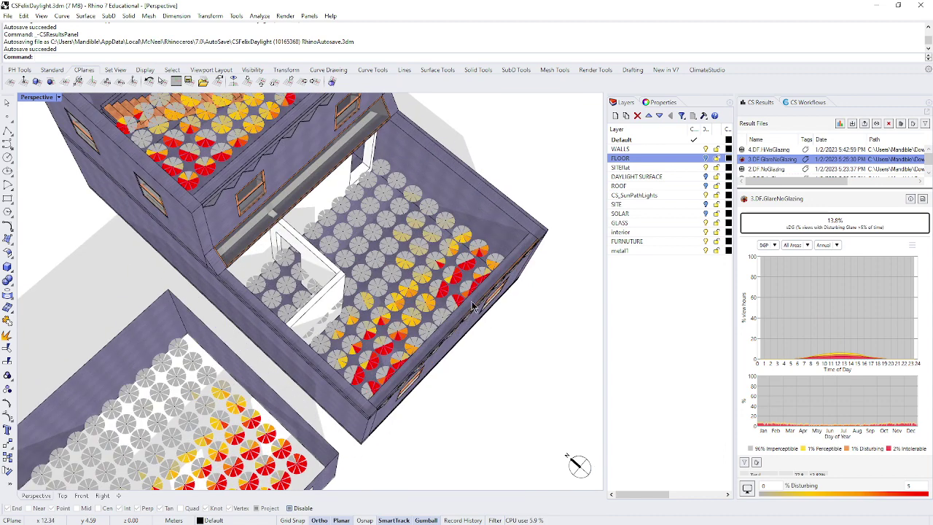
scroll(465, 331, "down", 4)
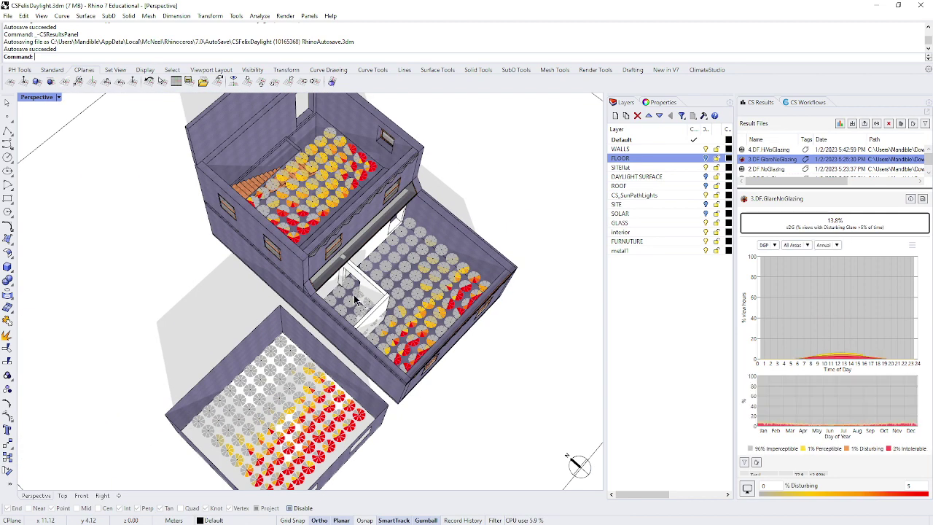
right_click_drag(354, 293, 263, 290)
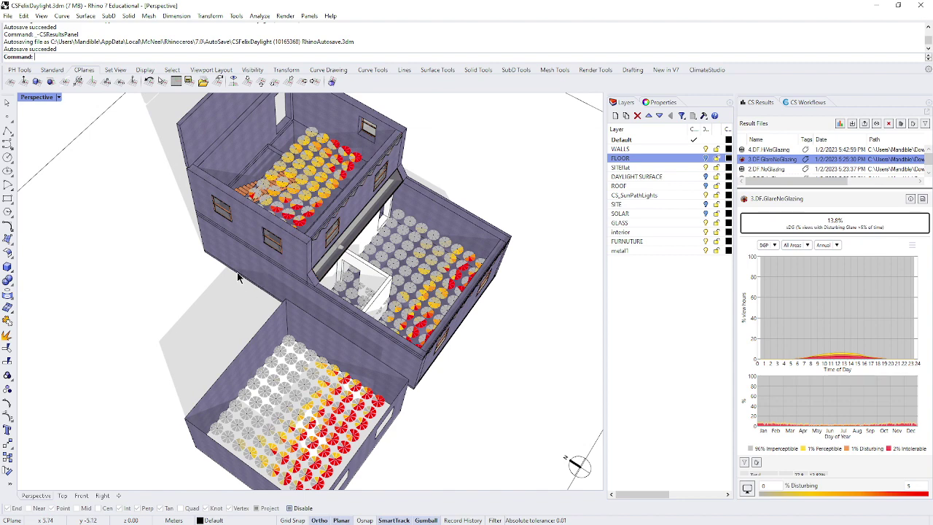
scroll(342, 324, "down", 3)
scroll(343, 323, "down", 3)
right_click_drag(371, 344, 379, 365)
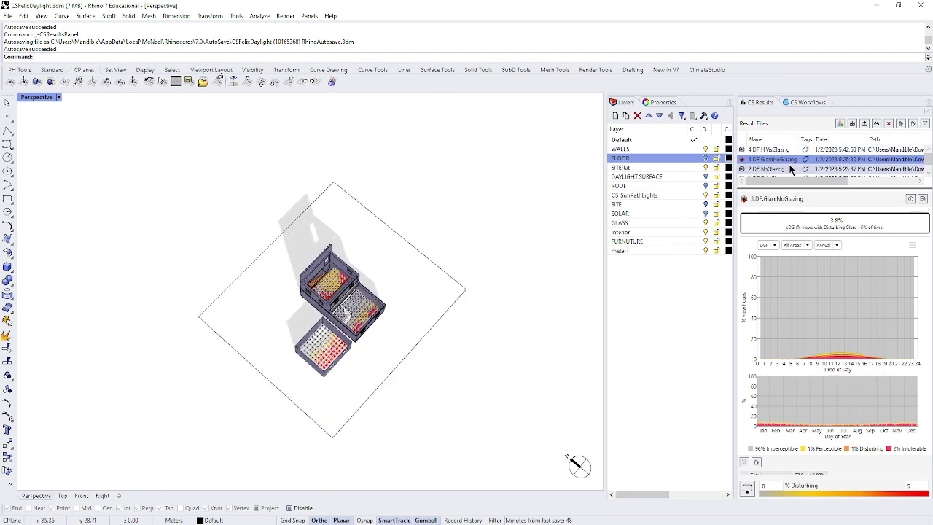
Choose Annual Glare from the CS Workflows analysis list
left_click(808, 103)
left_click(912, 143)
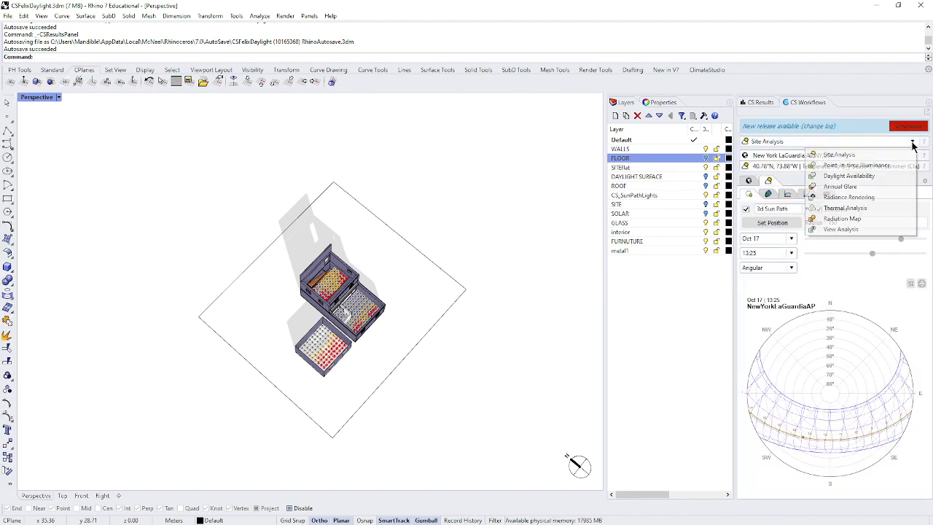
left_click(856, 187)
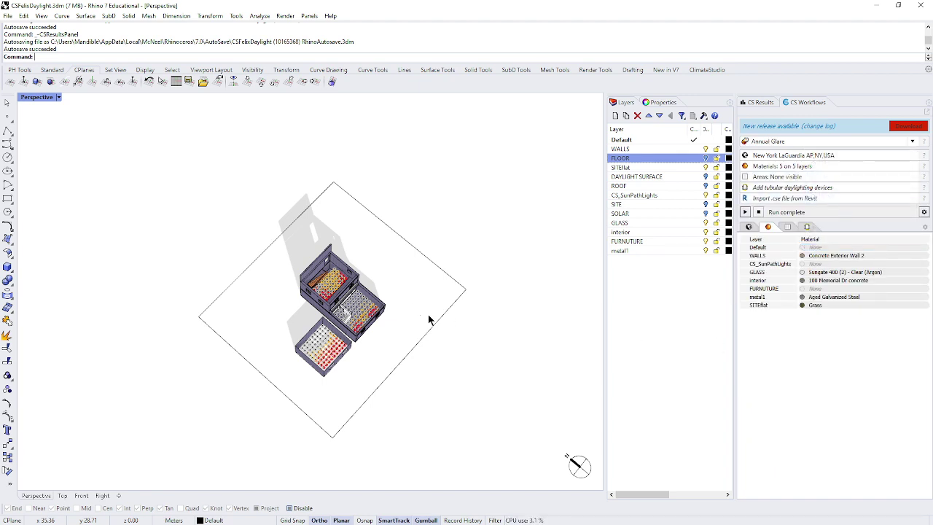
scroll(377, 316, "up", 3)
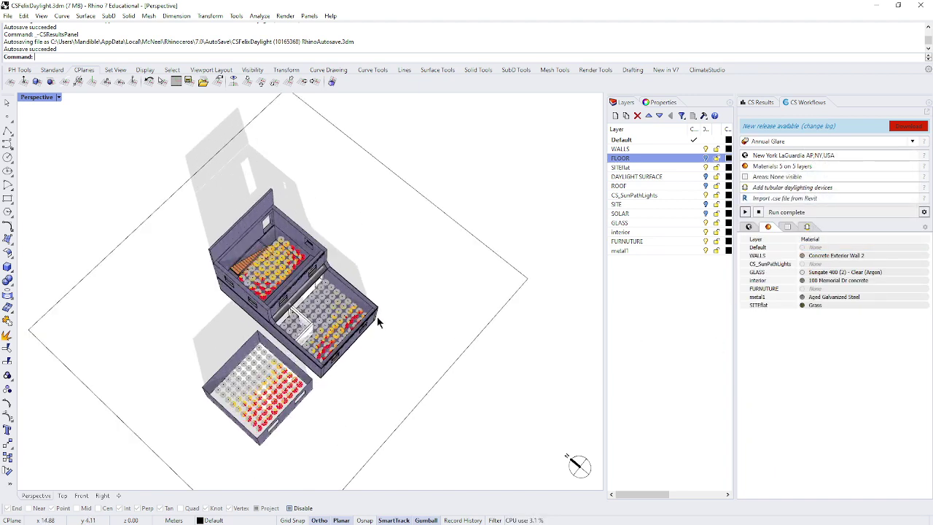
Turn on the FLOOR, ROOF, DAYLIGHT SURFACE and SOLAR layers
left_click(705, 159)
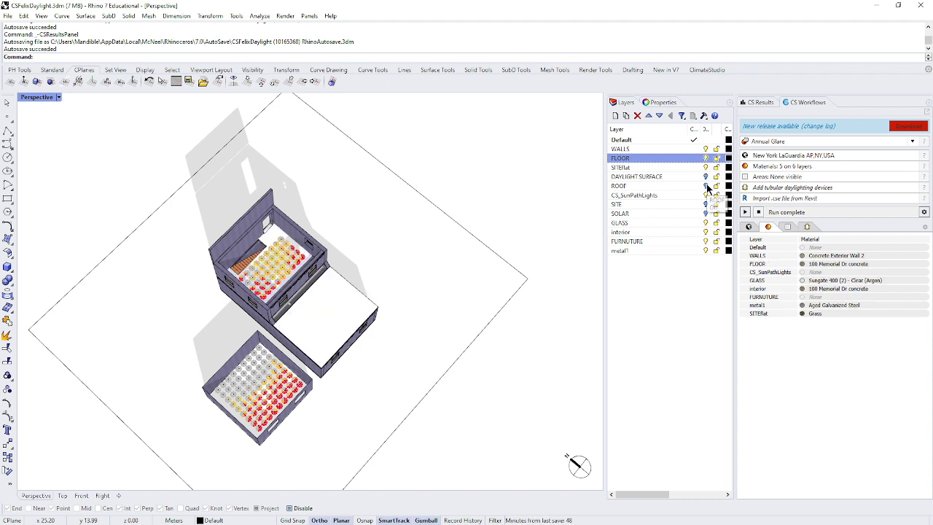
left_click(706, 186)
left_click(706, 177)
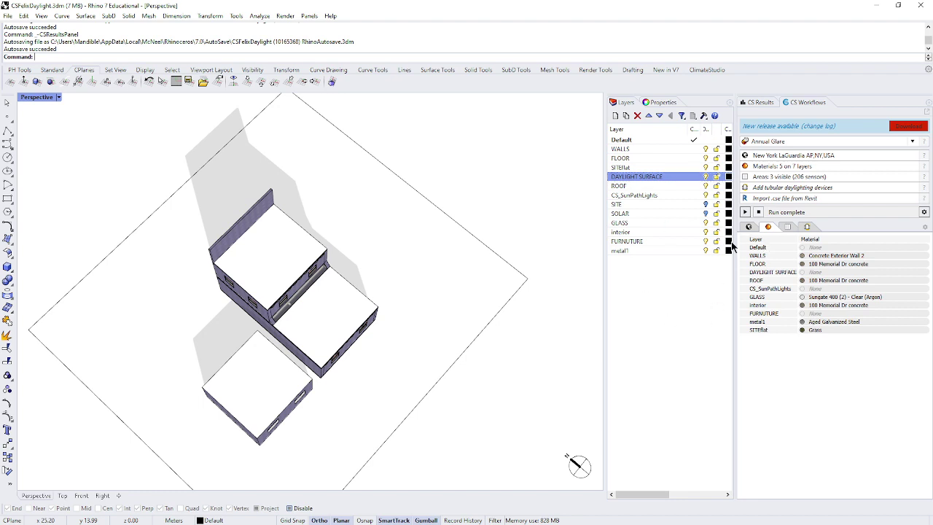
left_click(706, 214)
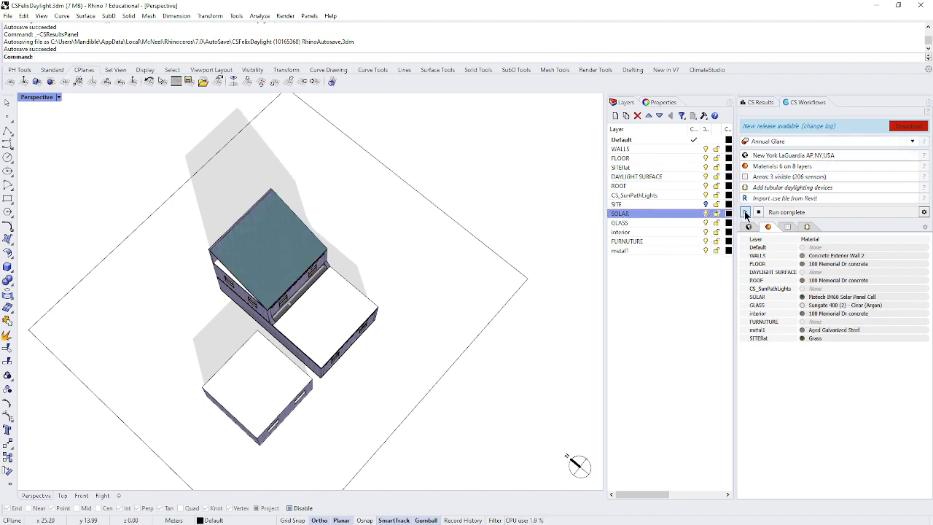
Run the annual glare simulation and compare the resulting Glare 4 (11.8% sDG) with 3.DF GlareNoGlazing
left_click(745, 212)
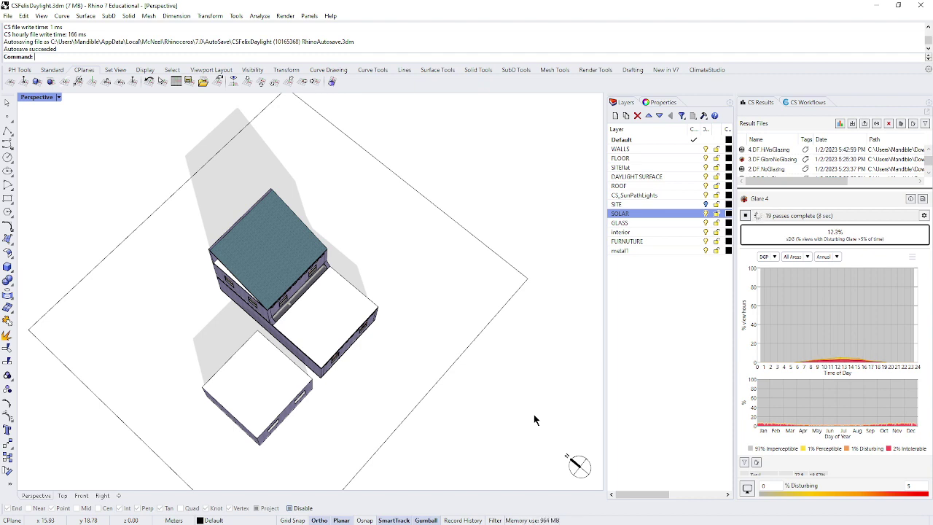
left_click(774, 163)
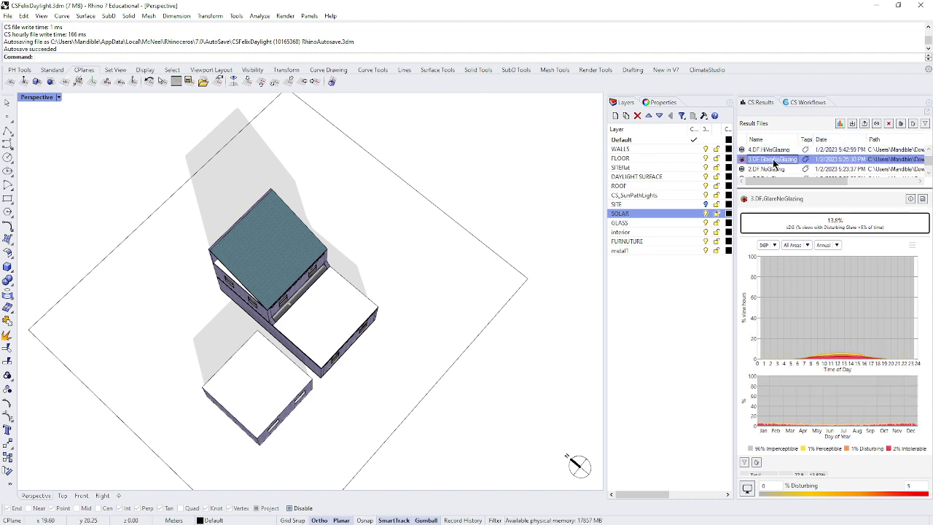
scroll(773, 159, "up", 1)
left_click(775, 151)
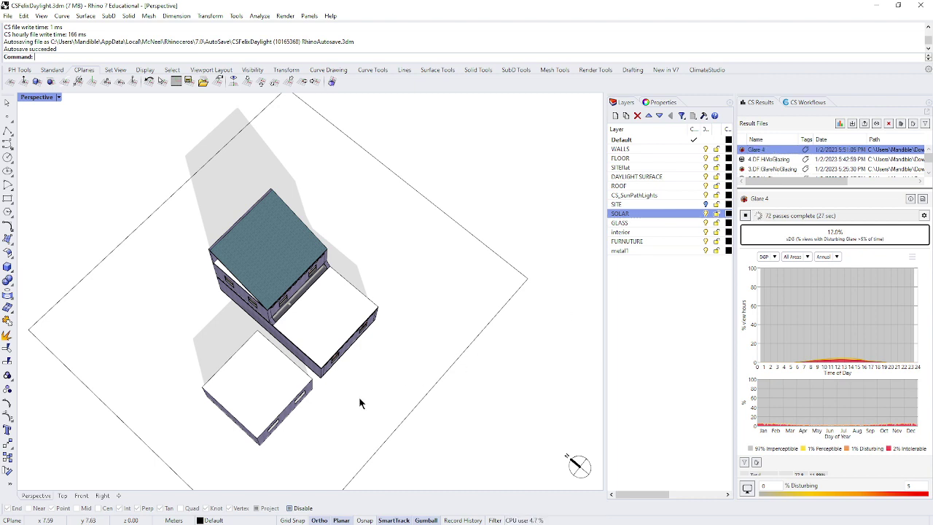
scroll(349, 368, "down", 3)
right_click_drag(349, 364, 348, 337)
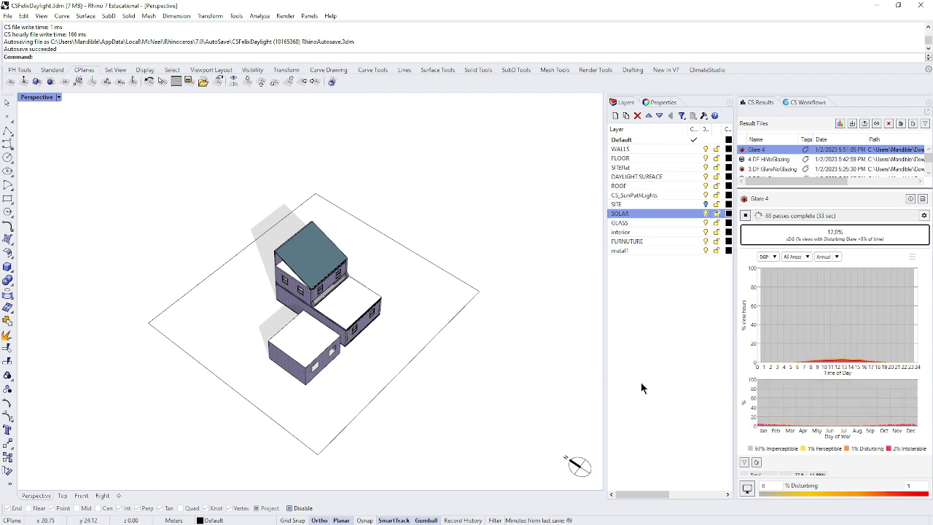
scroll(303, 336, "up", 3)
right_click_drag(353, 383, 362, 409)
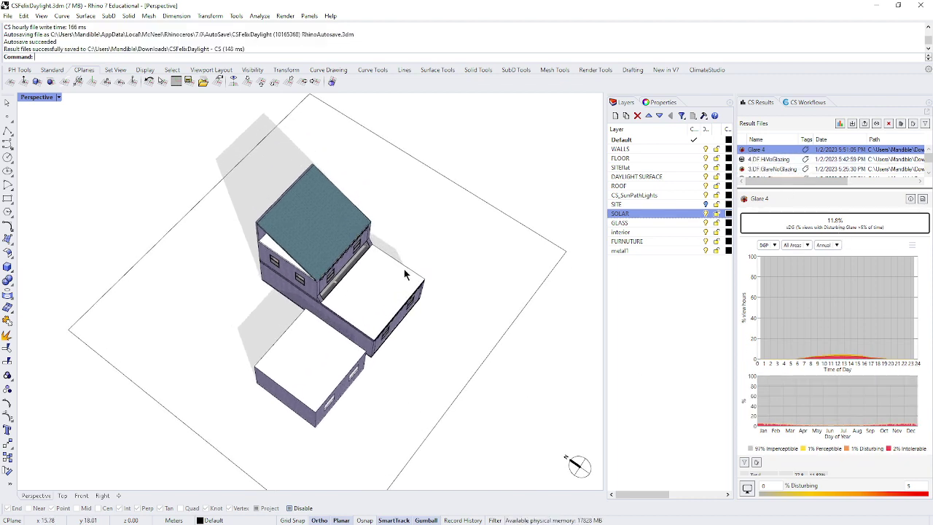
Hide the FLOOR and ROOF layers to reveal the glare sensors inside the rooms
left_click(706, 159)
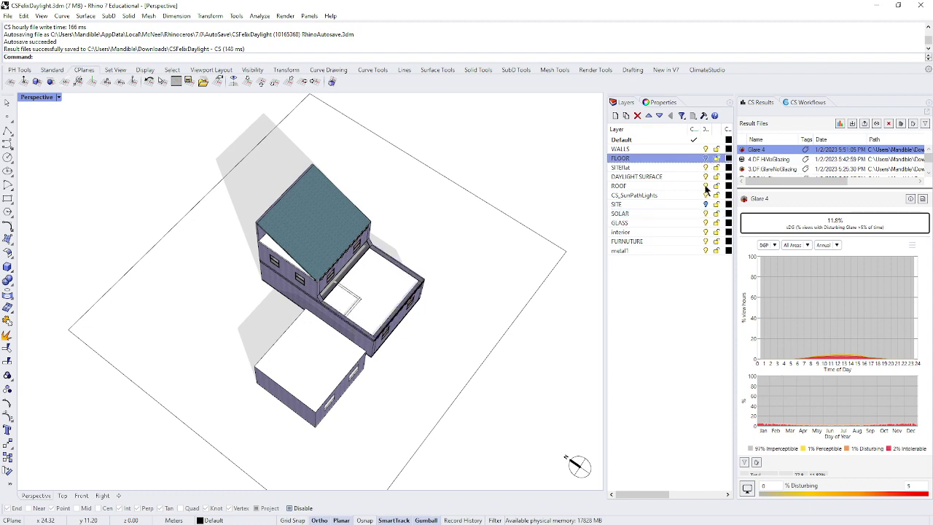
left_click(706, 186)
right_click_drag(482, 328, 457, 368)
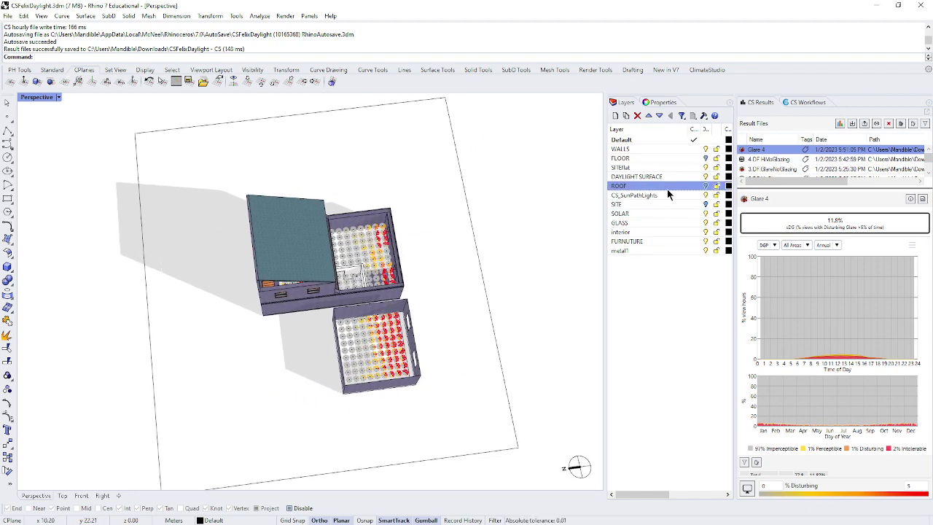
scroll(391, 312, "up", 4)
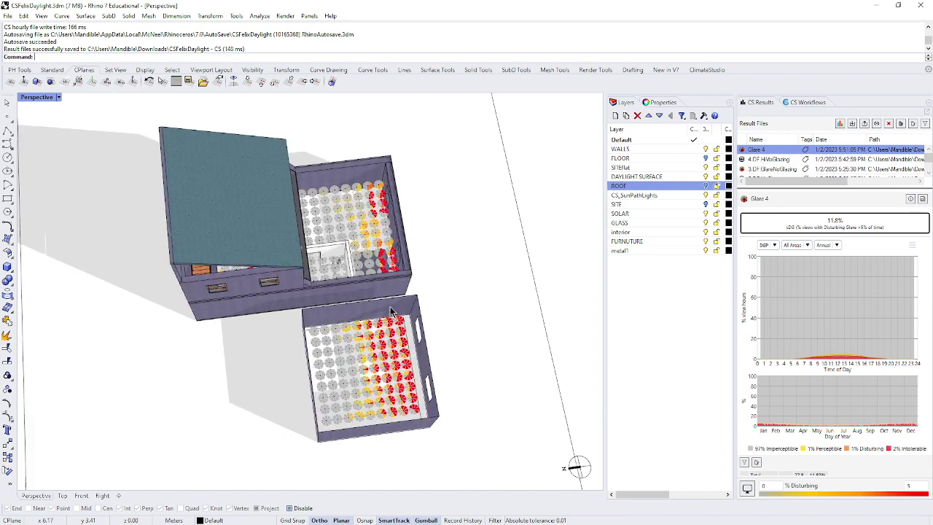
Switch the Perspective view to Wireframe, then to Shaded display
left_click(58, 98)
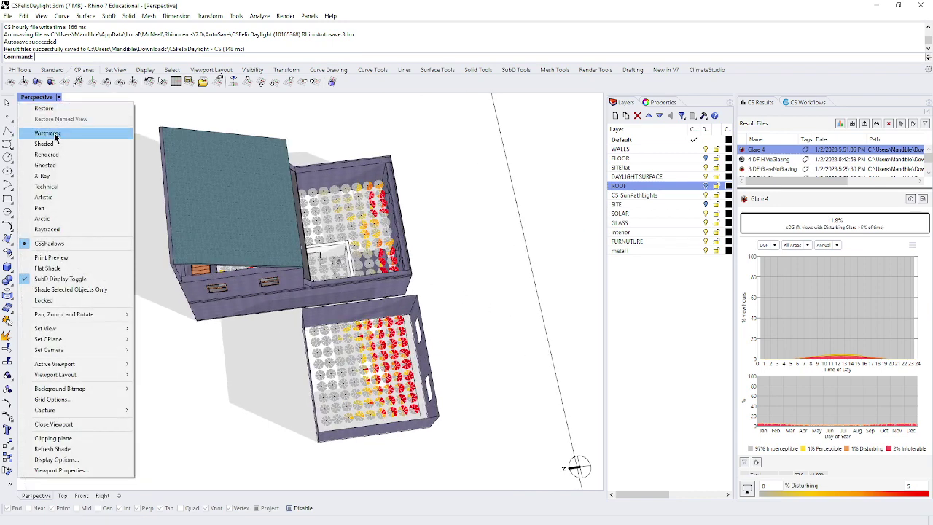
left_click(48, 134)
left_click(59, 97)
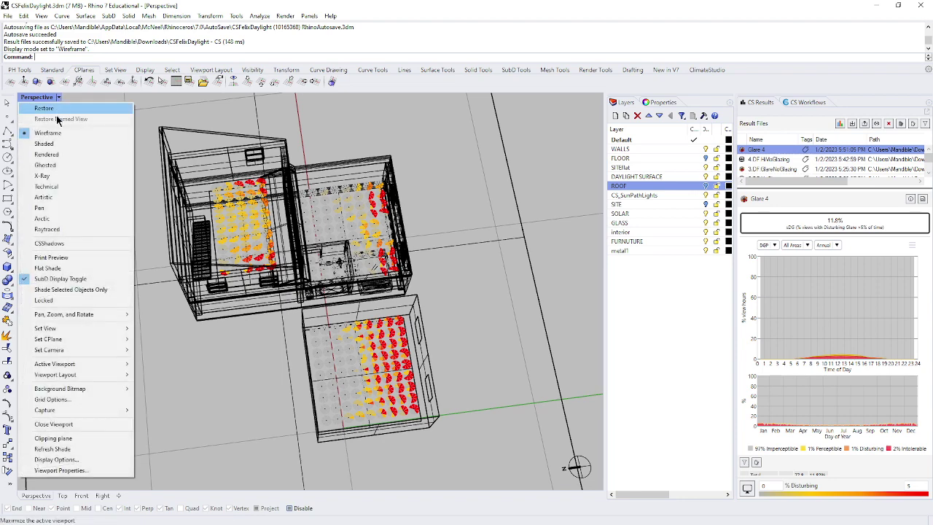
left_click(50, 144)
right_click_drag(214, 331, 279, 377)
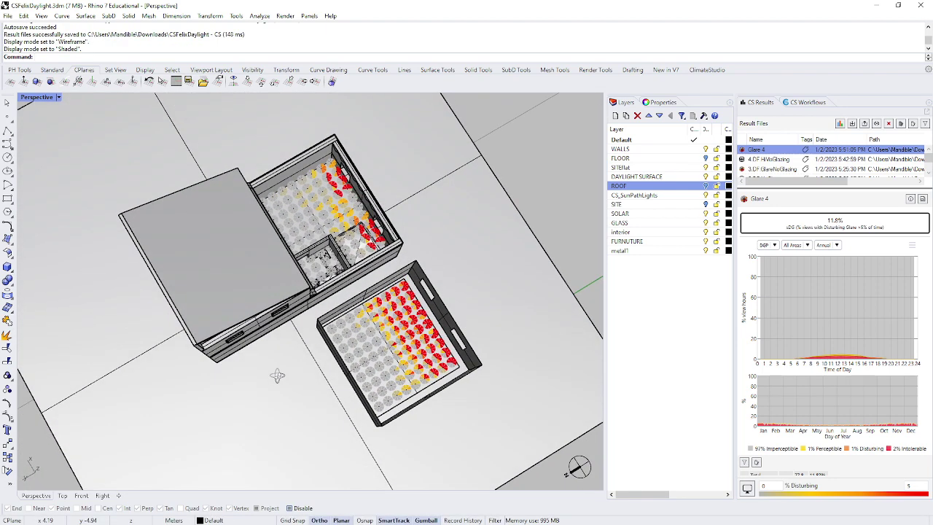
Flip between Glare 4 and 3.DF GlareNoGlazing to compare, then begin editing Glare 4's name
left_click(778, 169)
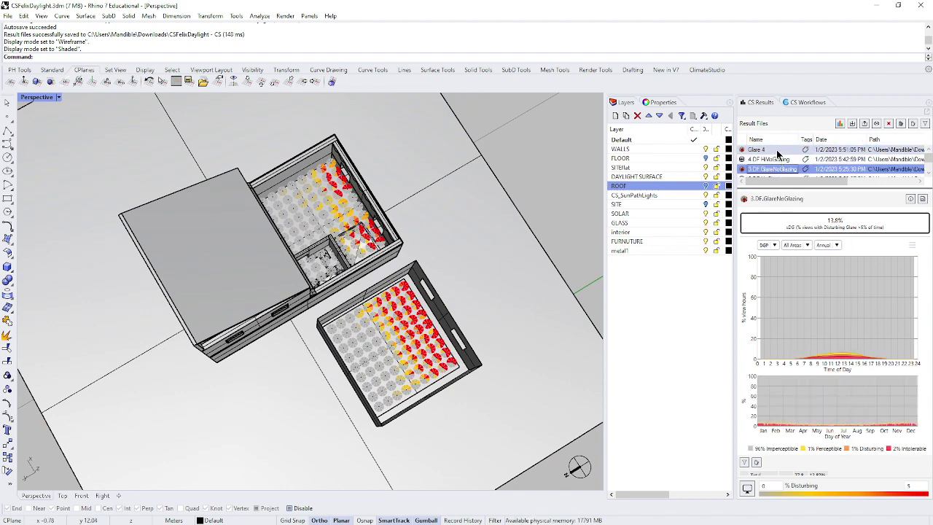
left_click(777, 149)
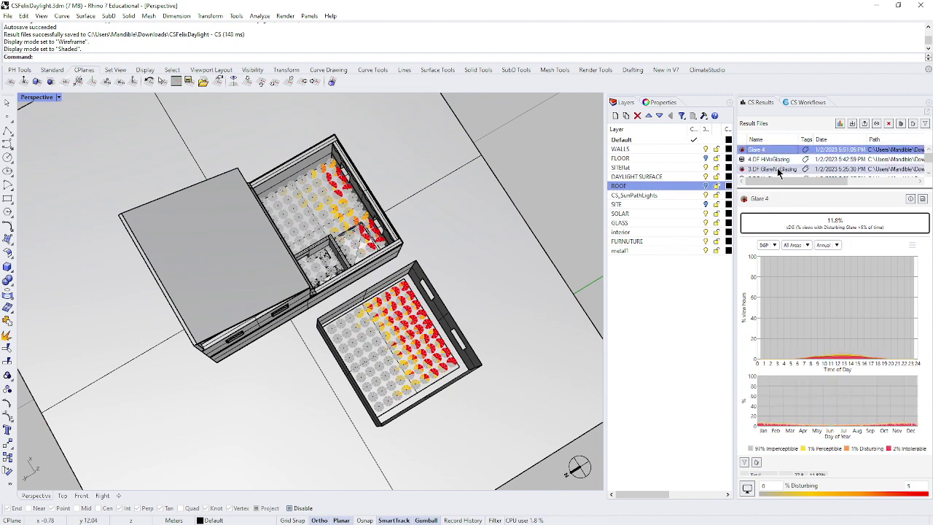
left_click(777, 169)
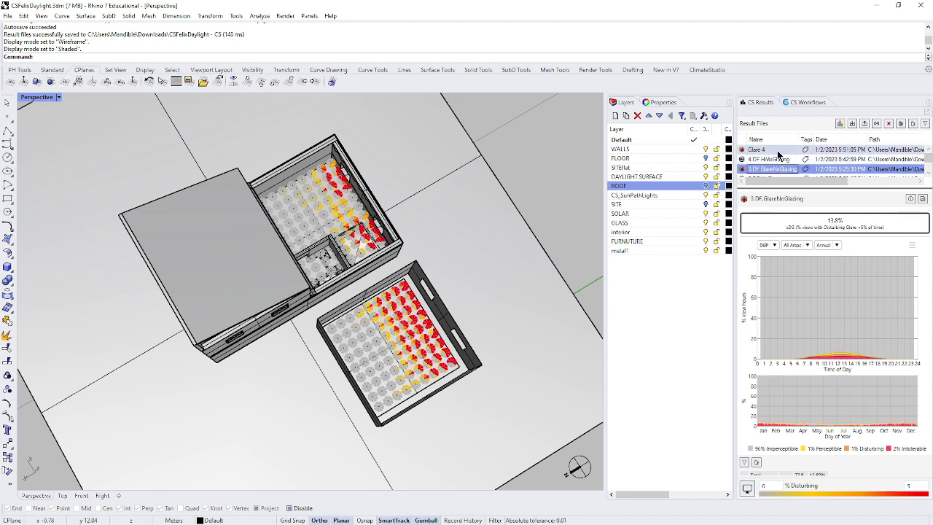
left_click(777, 150)
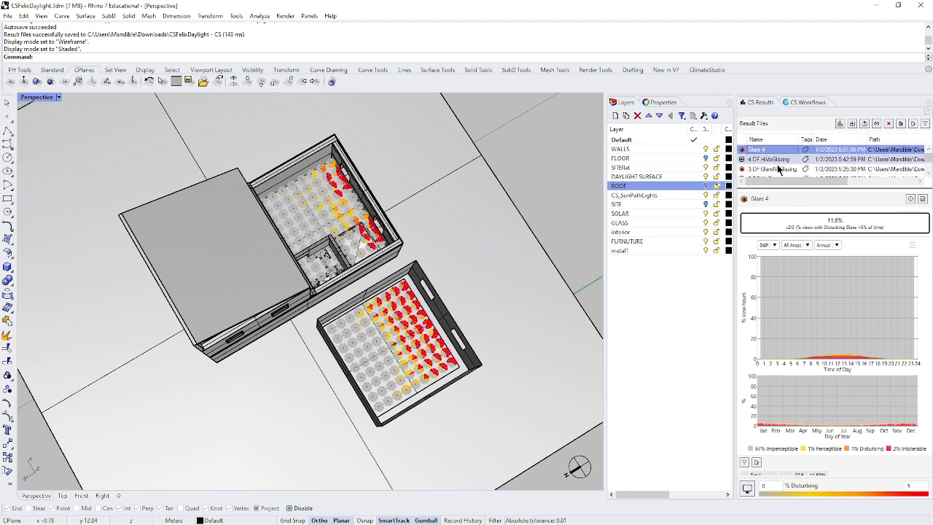
left_click(777, 168)
left_click(773, 150)
left_click(754, 151)
left_click(751, 150)
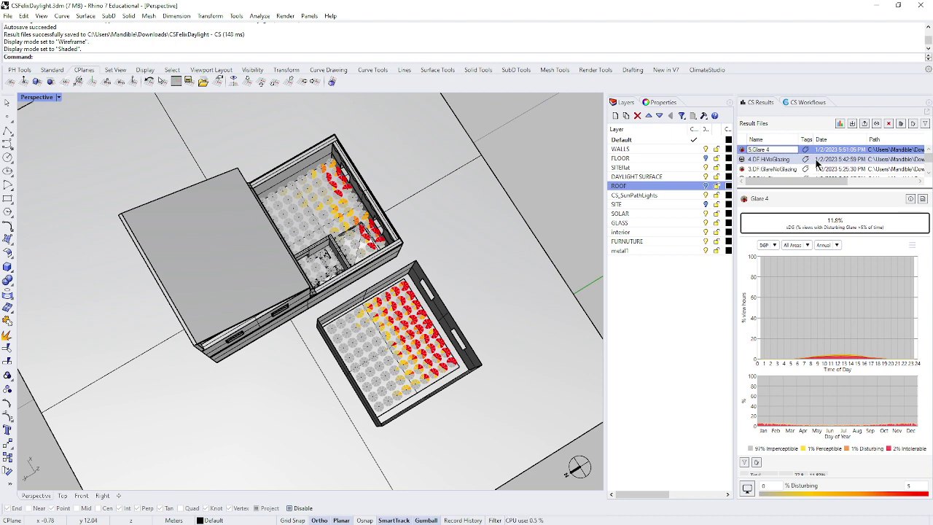
Rename Glare 4 to 5.GlareHiVz, and drop 'DF' from 3.DF GlareNoGlazing to make 3.GlareNoGlazing
type("GL")
type("ar")
type("e")
type("11")
type("Vi")
key("Delete")
key("Delete")
key("Delete")
key("Delete")
key("Delete")
key("Delete")
left_click(757, 169)
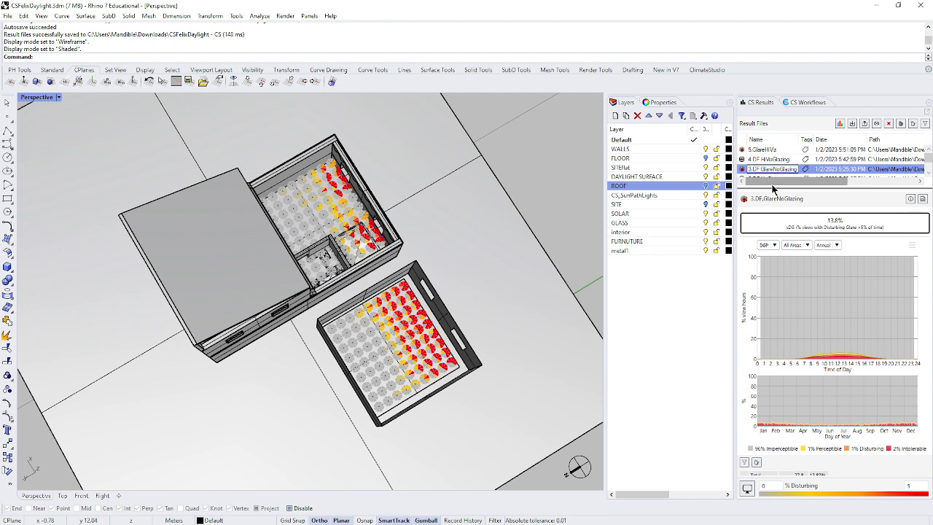
key("Delete")
key("Delete")
key("Delete")
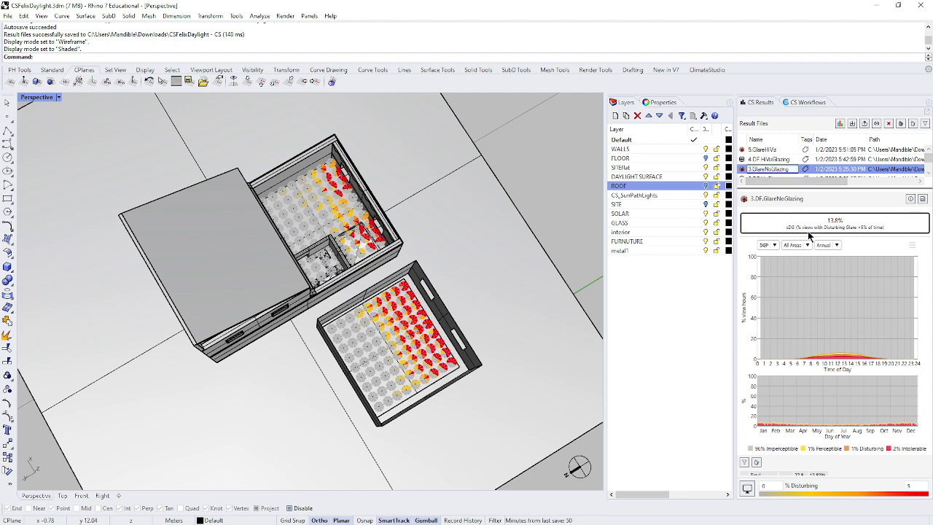
key("Return")
scroll(489, 213, "down", 3)
right_click_drag(488, 212, 466, 390)
scroll(466, 390, "up", 5)
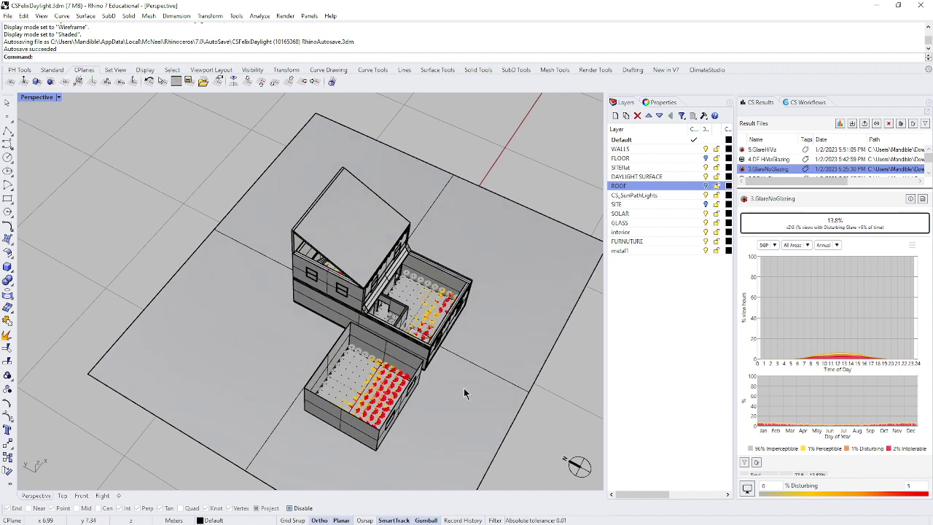
right_click_drag(464, 387, 453, 374)
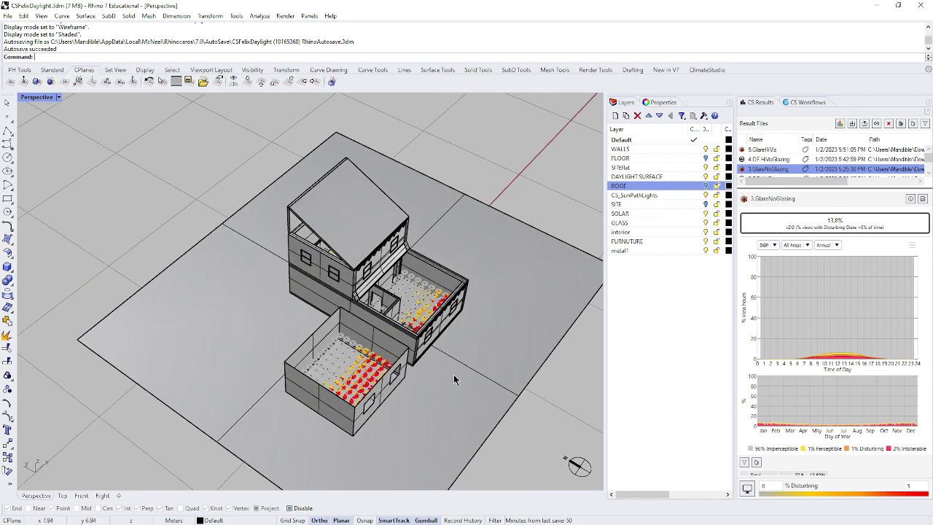